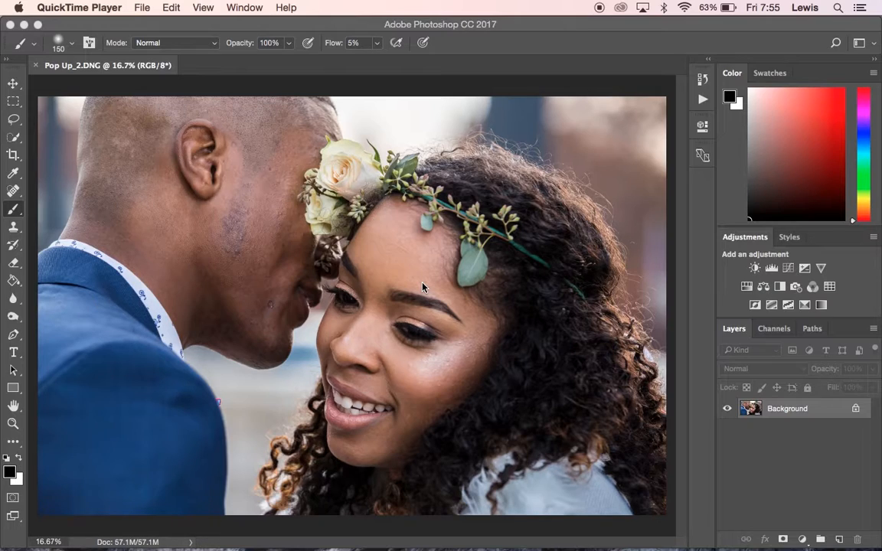
Add a new layer named Flaws above the Background layer.
left_click(789, 409)
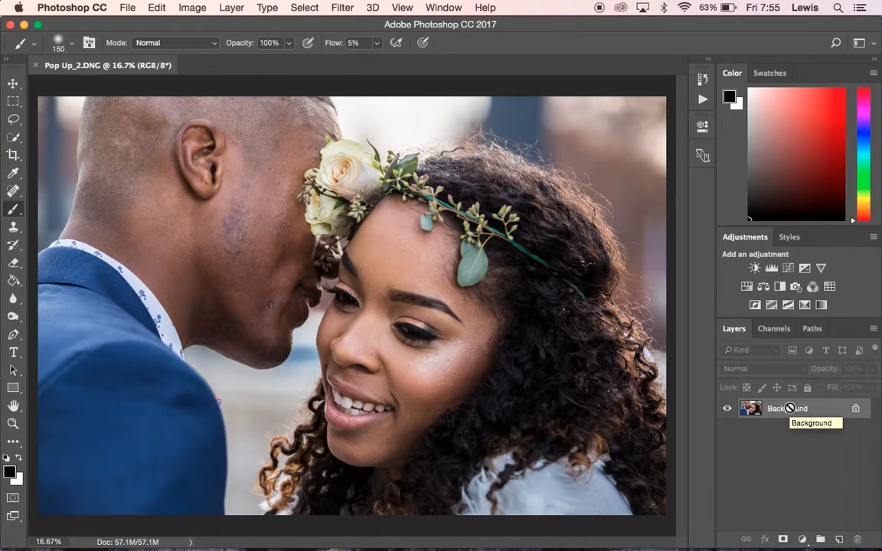
key("super+shift+n")
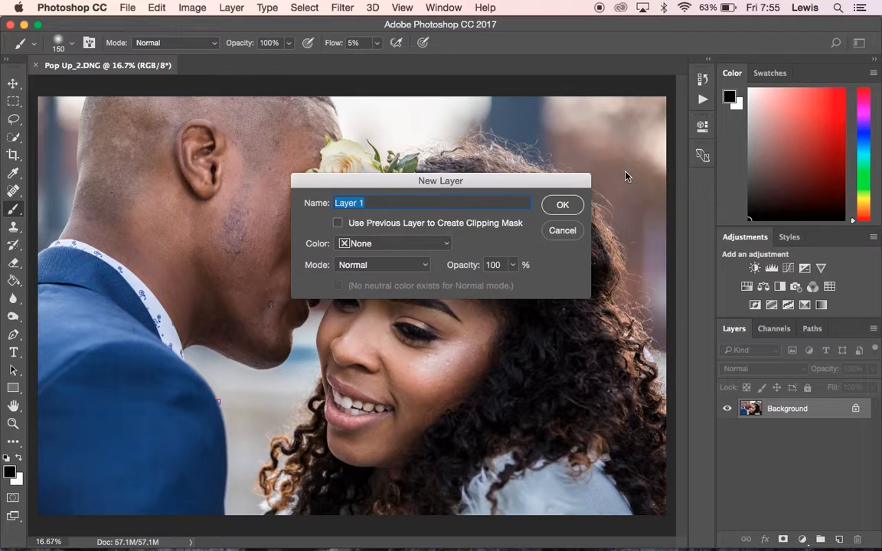
type("Flaws")
key("Return")
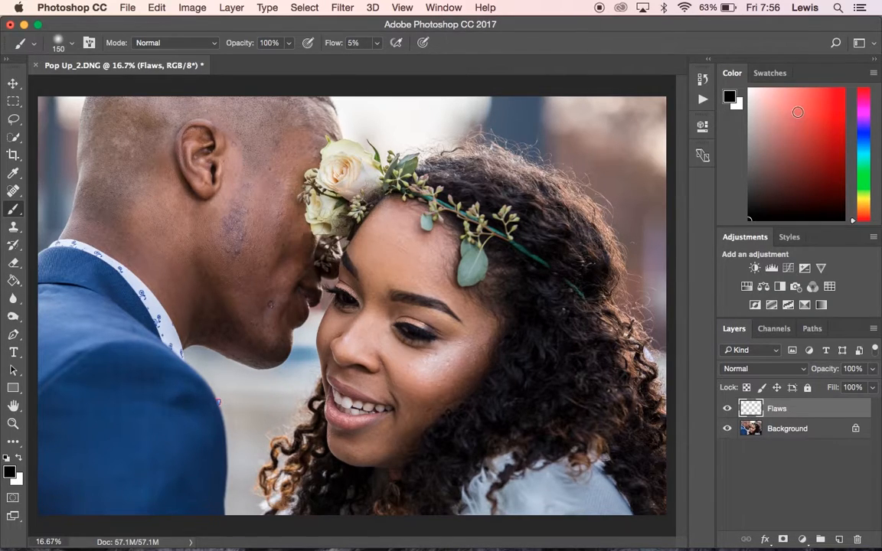
Set the foreground color to bright red and the brush size to 45 for marking the man's face.
left_click(821, 111)
key("bracketleft")
key("bracketleft")
key("bracketleft")
key("bracketleft")
key("bracketleft")
key("bracketright")
key("super+plus")
key("super+plus")
scroll(208, 218, "up", 5)
scroll(208, 218, "left", 3)
scroll(196, 227, "up", 3)
scroll(196, 226, "right", 5)
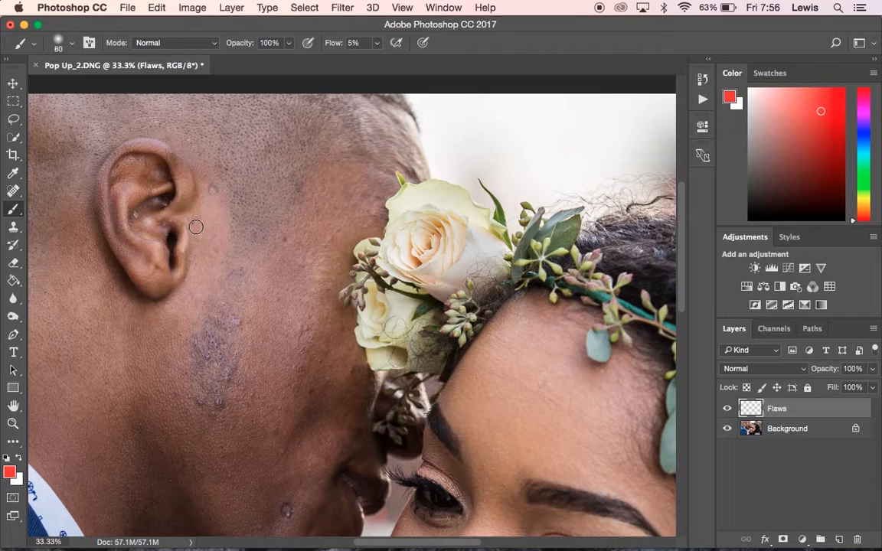
key("bracketleft")
key("bracketleft")
key("bracketleft")
key("bracketleft")
Undo a test stroke beside the man's ear and set the brush flow to 100%.
mouse_move(197, 179)
left_mouse_down()
mouse_move(218, 177)
mouse_move(234, 204)
mouse_move(212, 214)
mouse_move(170, 167)
left_mouse_up()
key("super+z")
left_click(353, 43)
type("100")
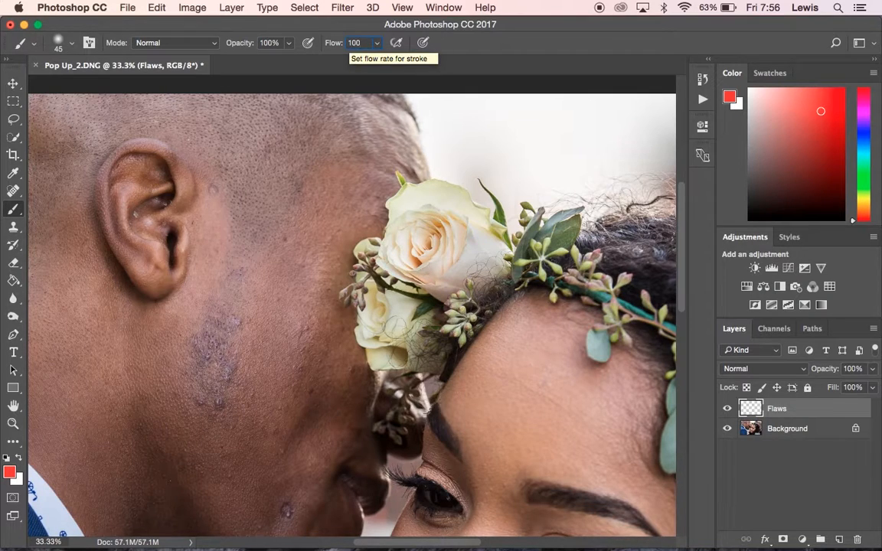
key("Return")
Circle in red the blemishes in front of the man's ear, on his temple and cheek, and near his mouth.
mouse_move(217, 172)
left_mouse_down()
mouse_move(189, 182)
mouse_move(192, 193)
mouse_move(225, 201)
mouse_move(215, 171)
left_mouse_up()
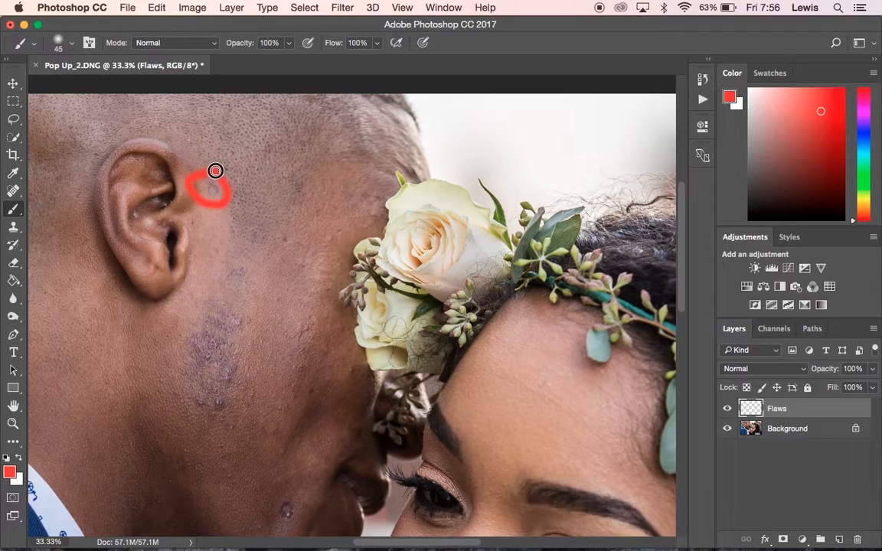
mouse_move(285, 222)
left_mouse_down()
mouse_move(282, 252)
mouse_move(297, 255)
mouse_move(302, 245)
mouse_move(299, 227)
mouse_move(285, 223)
mouse_move(251, 243)
mouse_move(230, 236)
mouse_move(217, 257)
mouse_move(249, 276)
mouse_move(260, 265)
mouse_move(250, 242)
left_mouse_up()
scroll(278, 309, "down", 2)
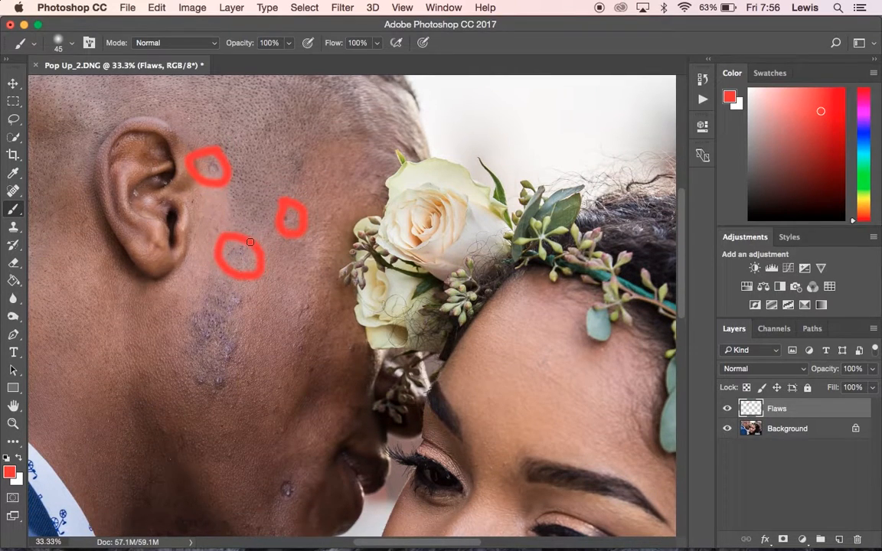
mouse_move(212, 273)
left_mouse_down()
mouse_move(162, 336)
mouse_move(180, 377)
mouse_move(210, 389)
mouse_move(247, 376)
mouse_move(256, 353)
mouse_move(255, 314)
mouse_move(226, 276)
left_mouse_up()
mouse_move(299, 290)
left_mouse_down()
mouse_move(282, 335)
mouse_move(287, 352)
mouse_move(323, 350)
mouse_move(330, 335)
mouse_move(323, 292)
mouse_move(303, 288)
mouse_move(317, 296)
mouse_move(290, 297)
mouse_move(290, 328)
mouse_move(300, 339)
mouse_move(315, 334)
mouse_move(324, 313)
left_mouse_up()
scroll(368, 383, "down", 5)
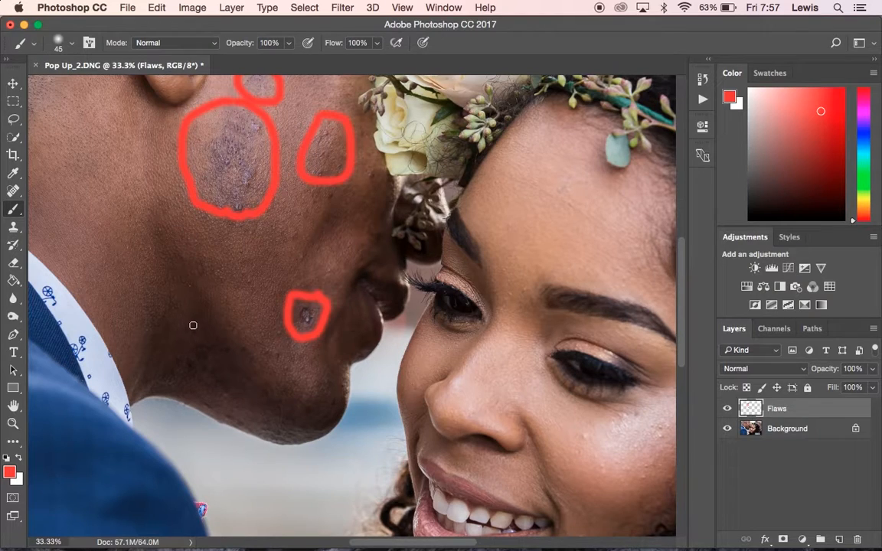
Outline in red the dark area along the man's jaw and the shiny spots inside his ear.
mouse_move(196, 314)
left_mouse_down()
mouse_move(163, 334)
mouse_move(146, 381)
mouse_move(155, 395)
mouse_move(193, 406)
mouse_move(221, 436)
mouse_move(252, 437)
mouse_move(263, 415)
mouse_move(263, 343)
mouse_move(206, 312)
left_mouse_up()
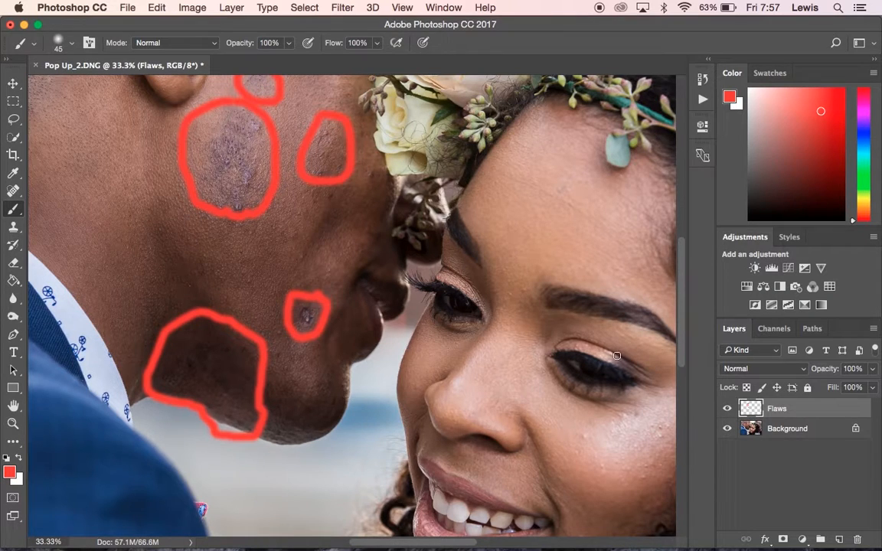
scroll(650, 355, "up", 5)
scroll(651, 354, "down", 2)
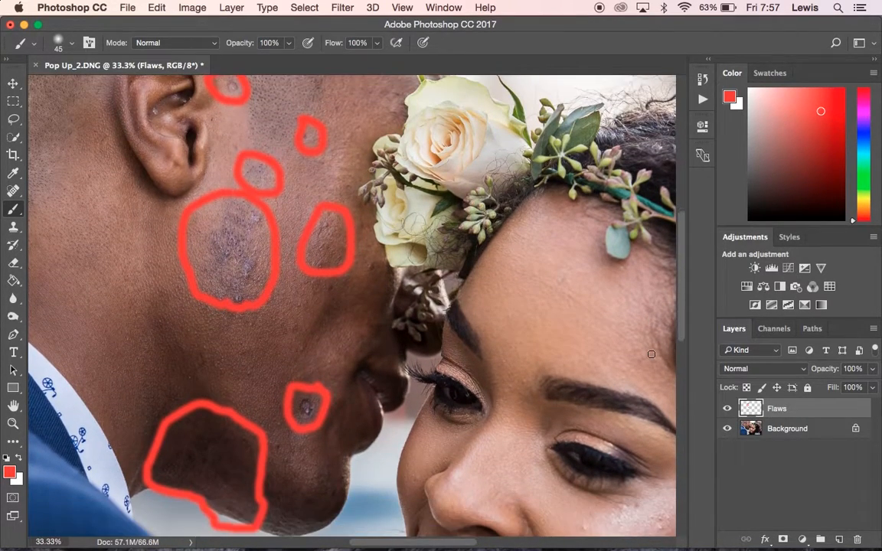
scroll(651, 355, "up", 5)
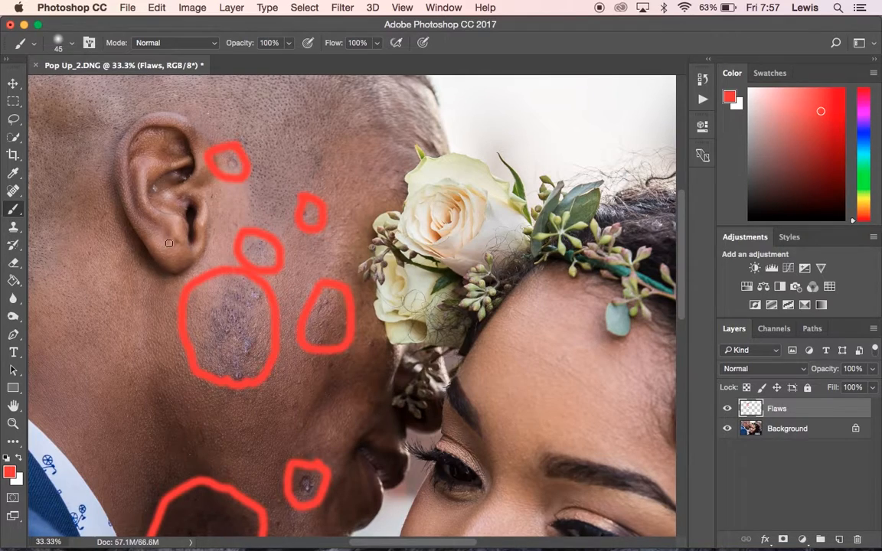
mouse_move(189, 204)
left_mouse_down()
mouse_move(196, 166)
mouse_move(182, 161)
mouse_move(127, 195)
mouse_move(146, 217)
mouse_move(189, 203)
left_mouse_up()
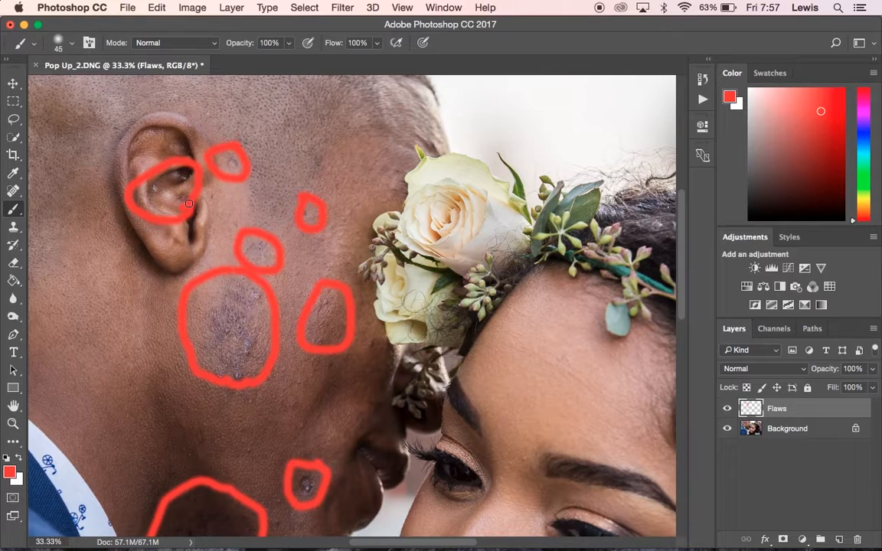
scroll(189, 204, "down", 10)
scroll(189, 203, "right", 2)
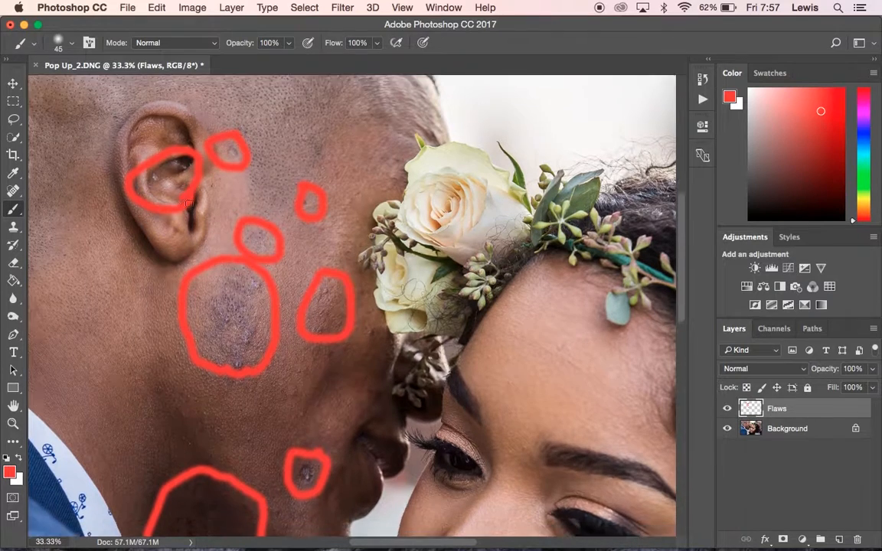
scroll(189, 204, "up", 5)
scroll(189, 204, "up", 3)
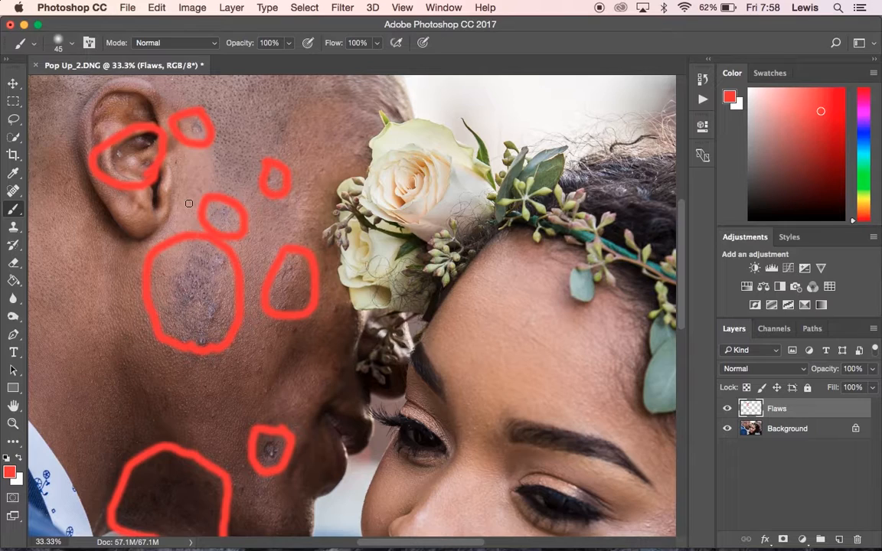
Duplicate the Background layer and hide the Flaws layer.
left_click(824, 431)
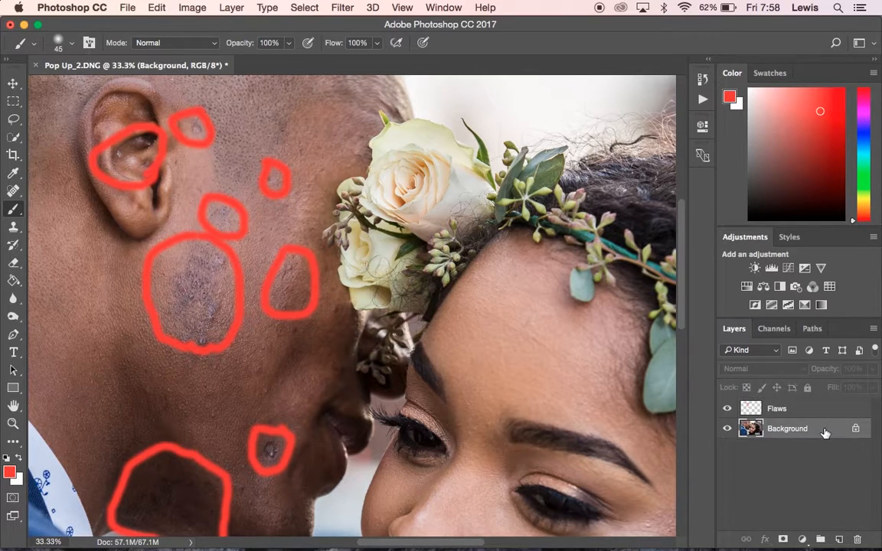
key("super+j")
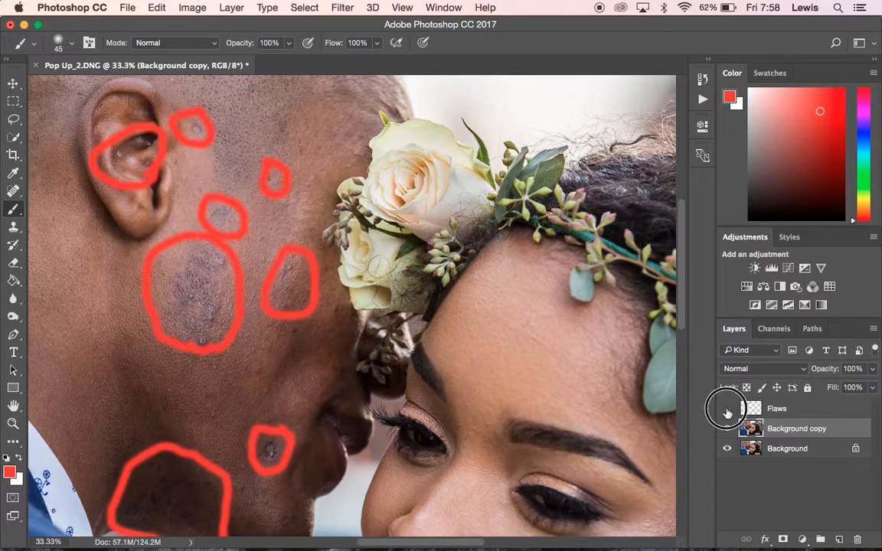
left_click(727, 412)
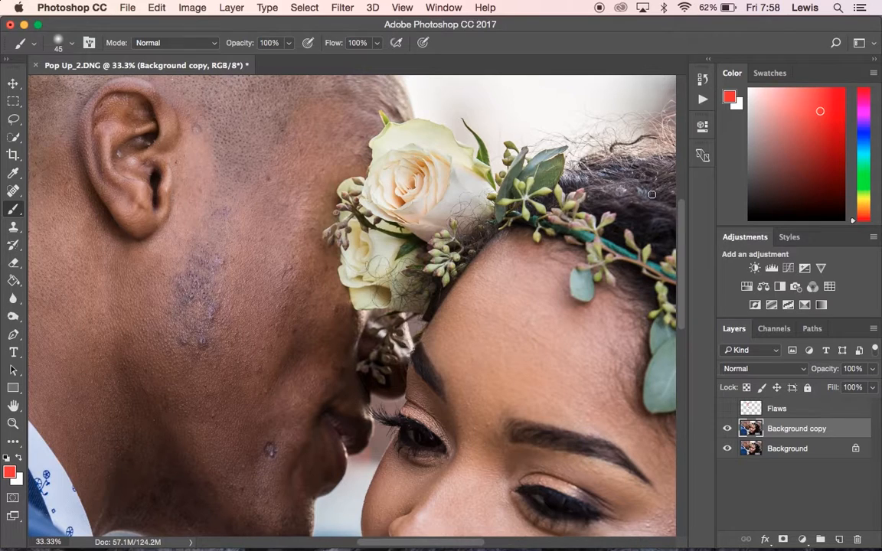
Remove the round blemish in front of the man's ear with the Spot Healing Brush at size 80.
left_click(13, 192)
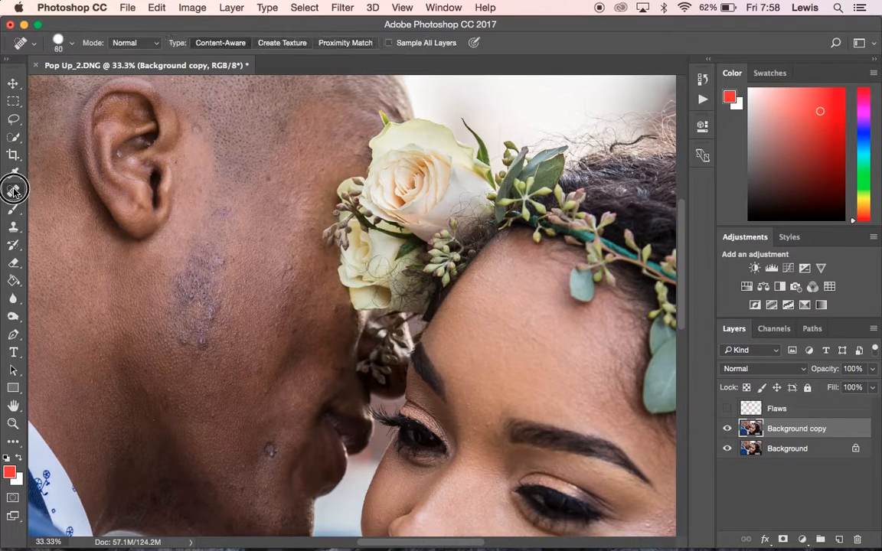
left_click(17, 194)
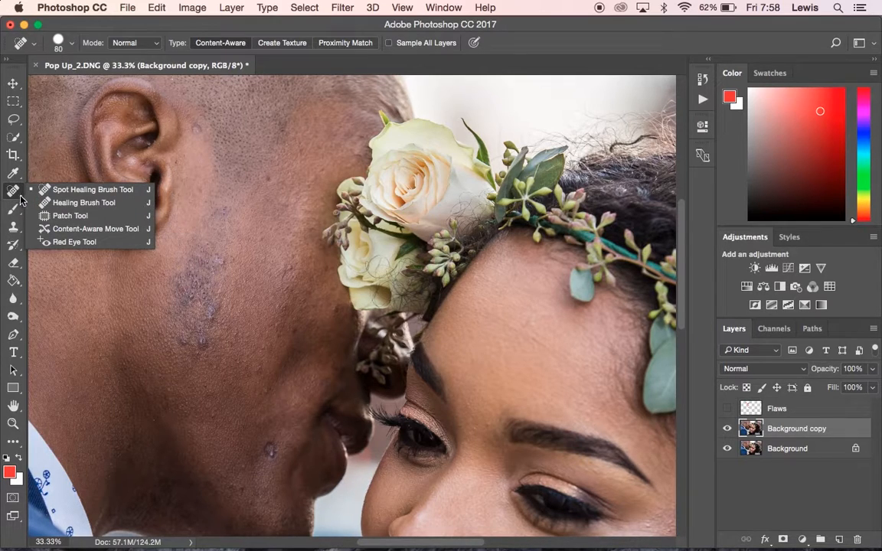
left_click(13, 191)
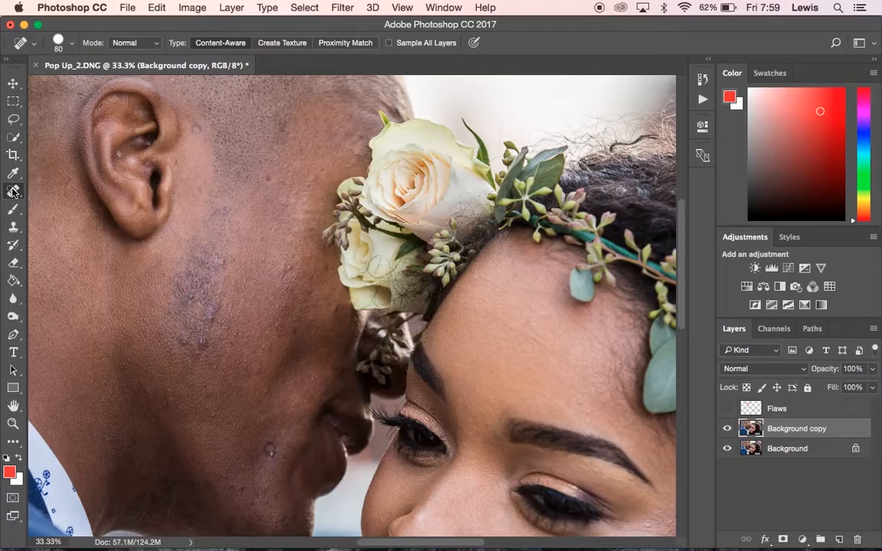
key("super+equal")
key("super+equal")
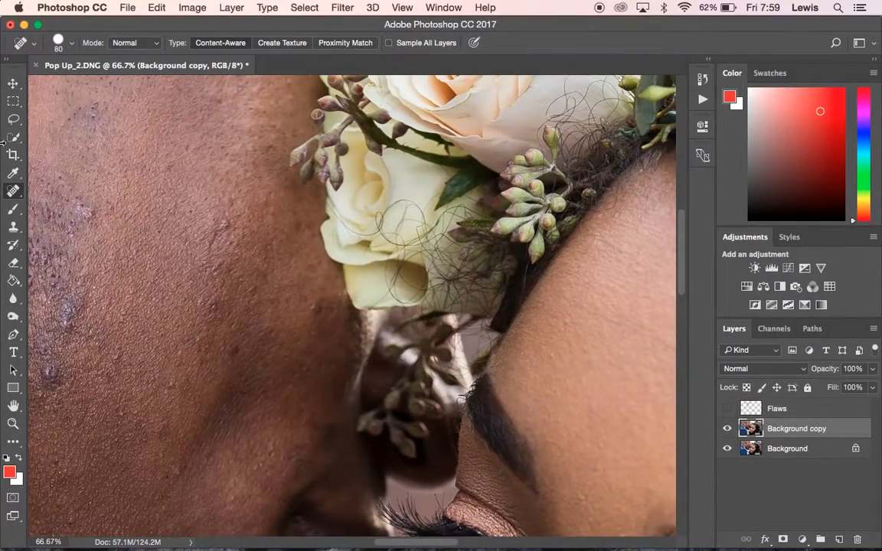
scroll(185, 167, "up", 4)
scroll(185, 168, "up", 3)
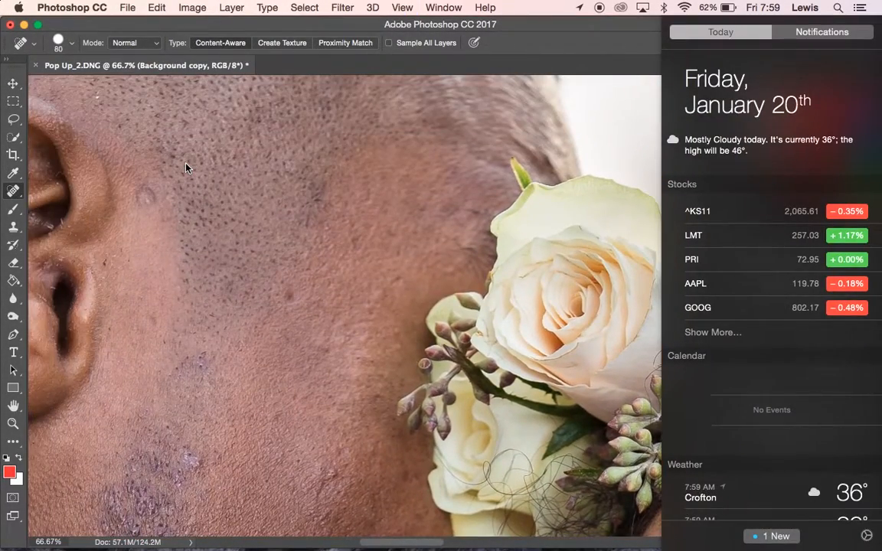
scroll(186, 165, "up", 2)
scroll(186, 166, "down", 1)
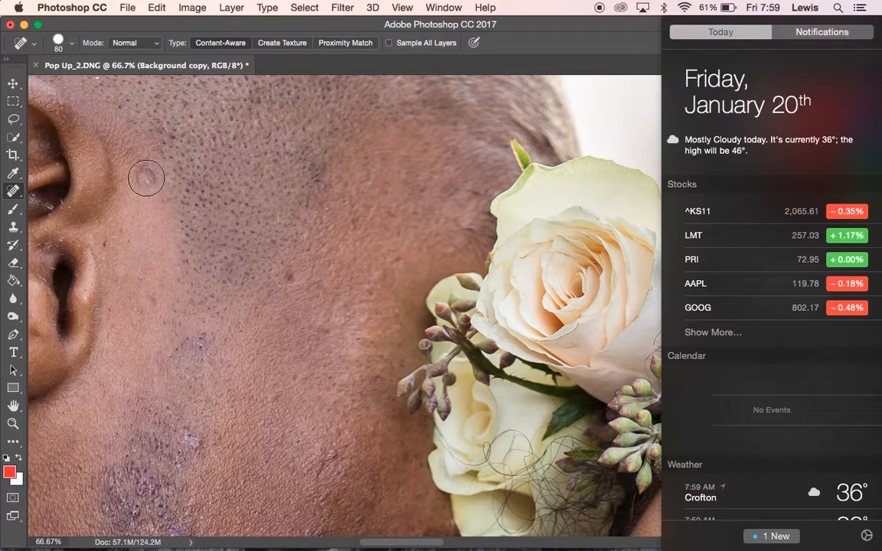
left_click(146, 177)
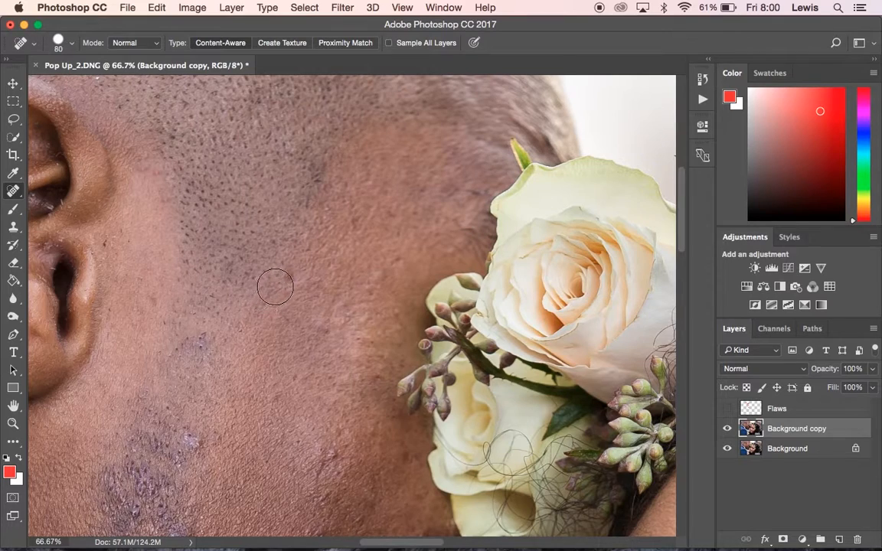
Heal the small dark spot on the man's temple with the Spot Healing Brush at size 50.
key("bracketleft")
key("bracketleft")
key("bracketleft")
left_click(290, 276)
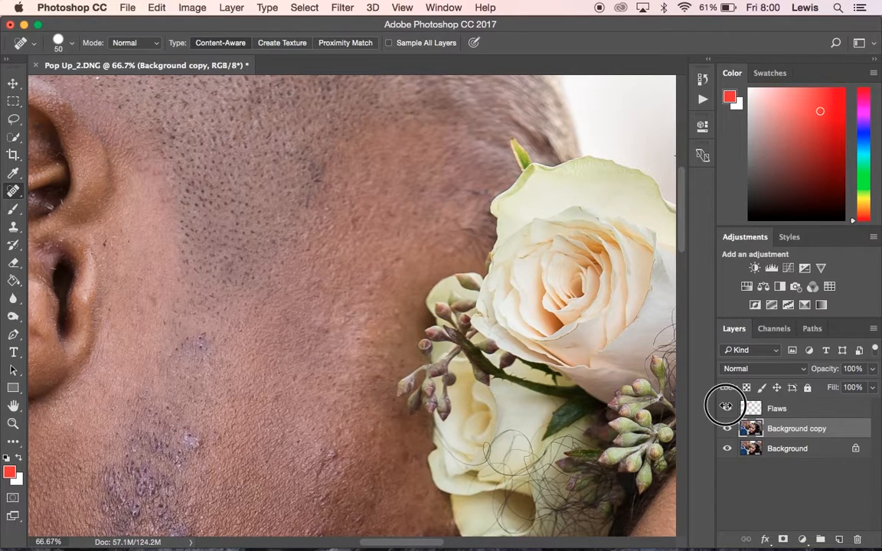
Toggle the Flaws layer's visibility to compare the healed skin with the red marks, leaving the layer hidden.
left_click(727, 410)
left_click(727, 411)
left_click(727, 411)
left_click(727, 410)
Try to heal the small purplish patch beside the man's earlobe with the Spot Healing Brush, enlarging it to size 150.
scroll(289, 306, "down", 5)
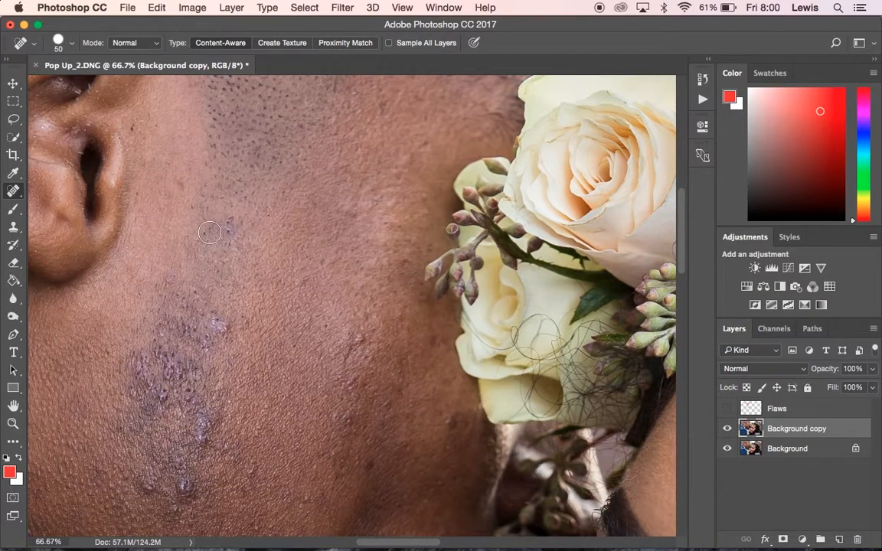
key("bracketright")
key("bracketright")
key("bracketright")
key("bracketright")
key("bracketright")
left_click(218, 229)
key("super+z")
key("bracketright")
key("bracketright")
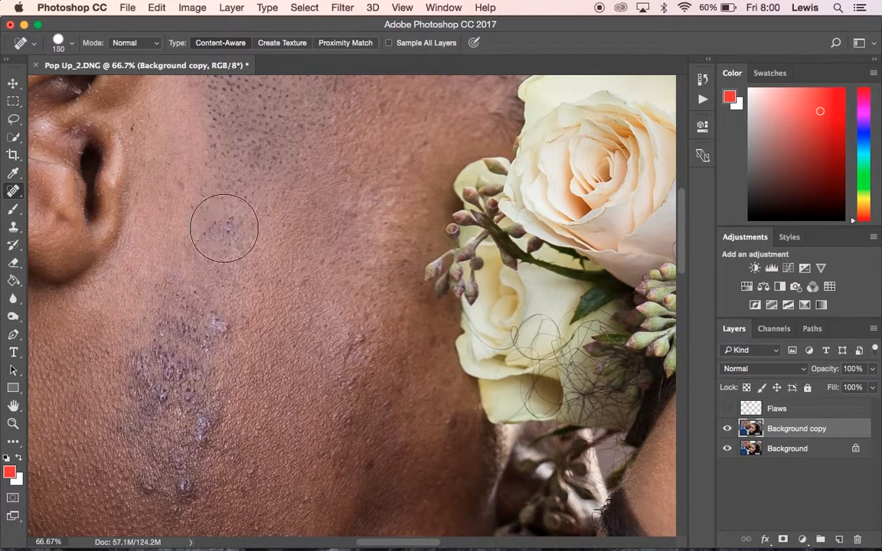
left_click(218, 239)
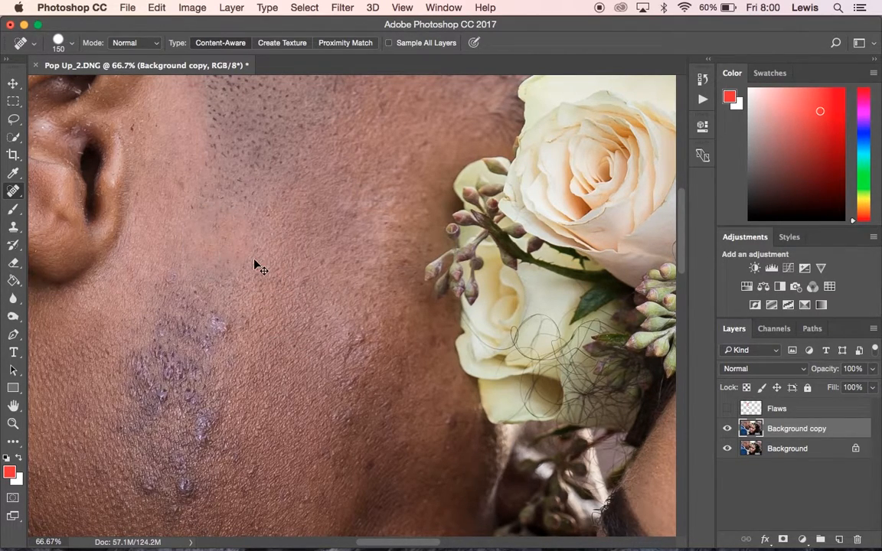
scroll(247, 293, "down", 2)
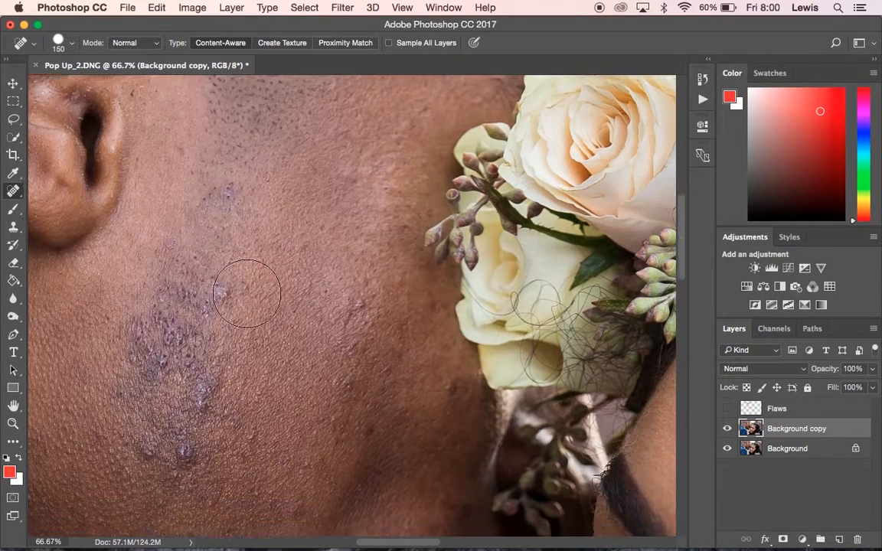
Check the red marks on the Flaws layer and heal the raised bump on the man's cheek with the Spot Healing Brush at size 70.
scroll(247, 293, "down", 5)
key("bracketleft")
key("bracketleft")
key("bracketleft")
key("bracketleft")
key("bracketleft")
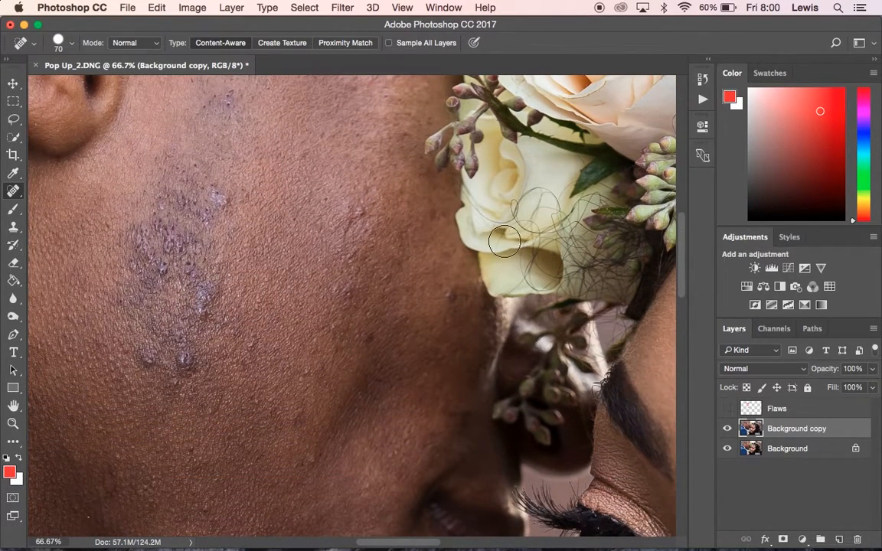
left_click(727, 409)
left_click(728, 408)
left_click(364, 215)
key("l")
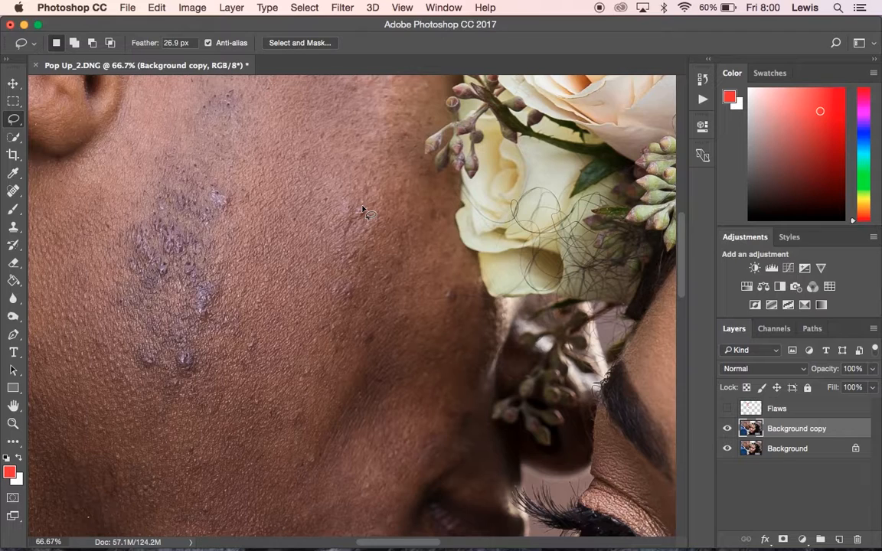
key("j")
Try to heal the scar near the corner of the man's mouth with the Spot Healing Brush at size 100.
scroll(339, 299, "down", 8)
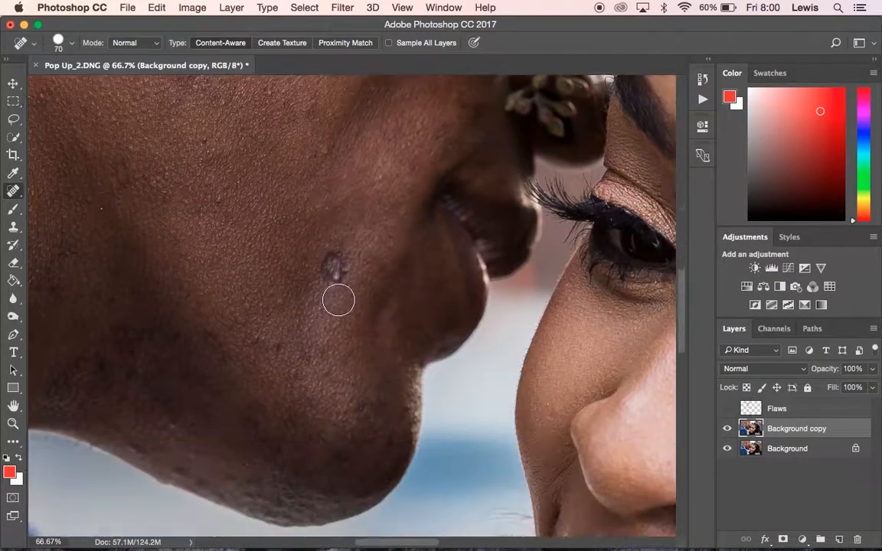
scroll(339, 300, "down", 3)
key("bracketright")
key("bracketright")
key("bracketright")
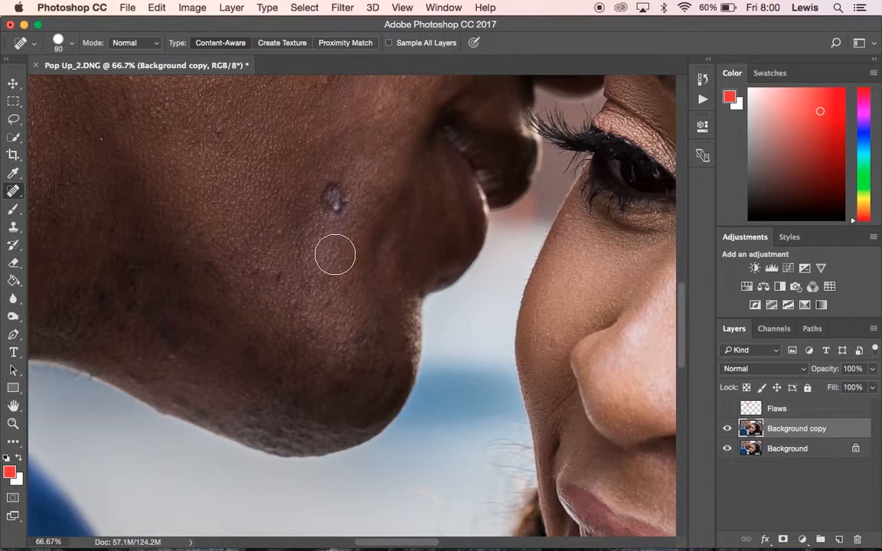
left_click(334, 199)
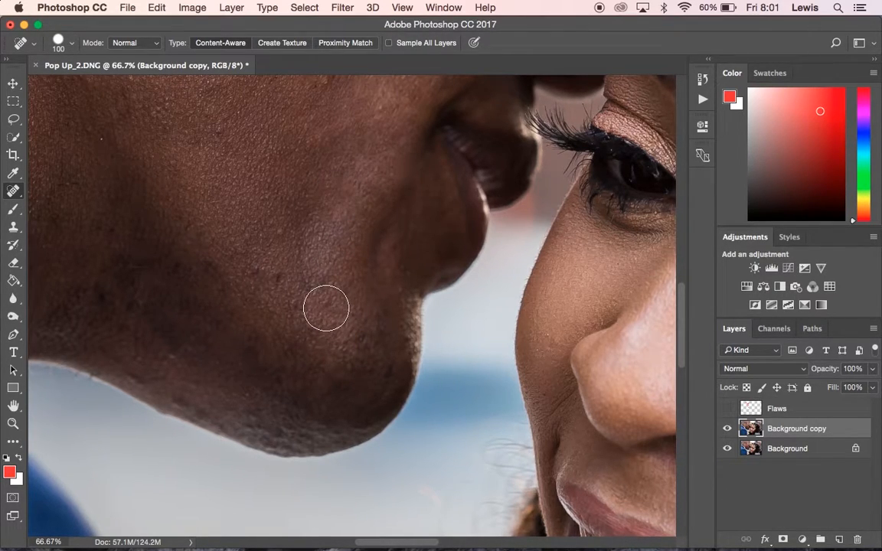
key("super+z")
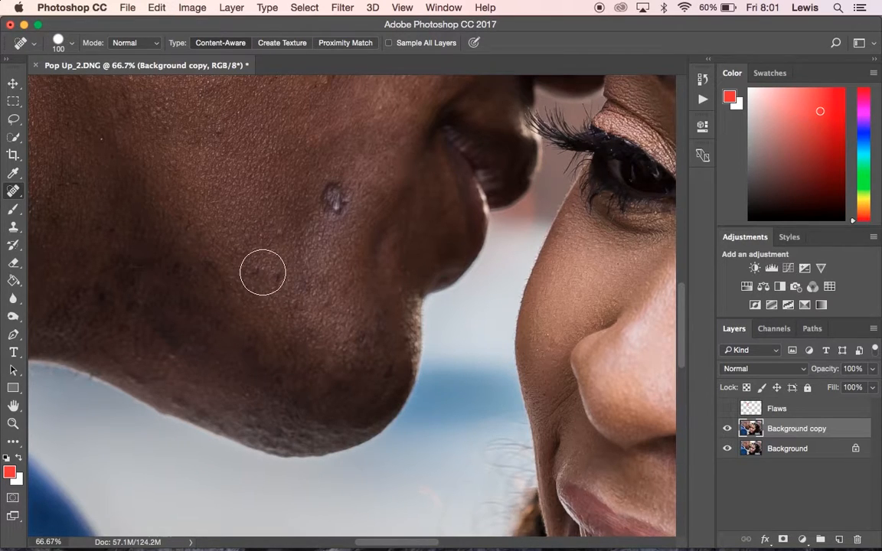
Heal a small blemish on the man's lower cheek with the Spot Healing Brush at size 80.
key("bracketleft")
key("bracketleft")
left_click(220, 128)
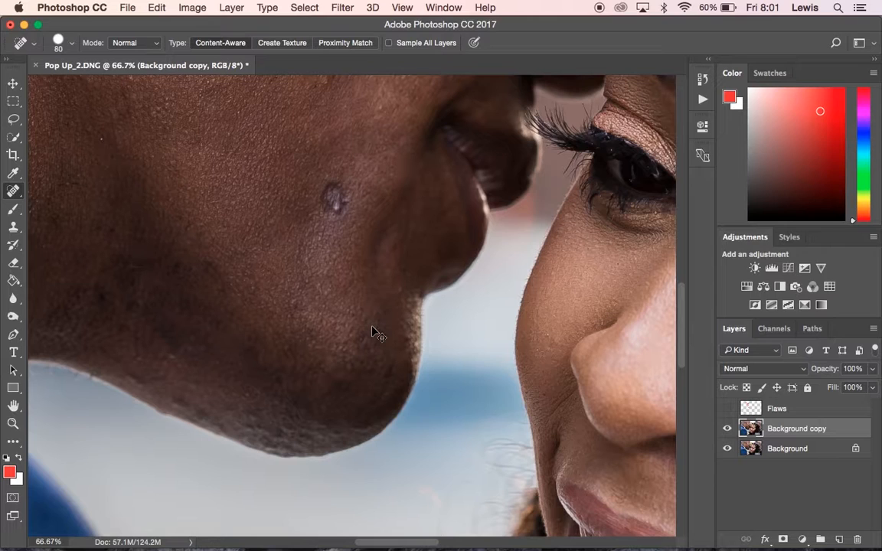
Try to heal the pale flake inside the man's ear with the Spot Healing Brush at size 30, and undo the stroke.
key("super+minus")
key("super+minus")
key("super+minus")
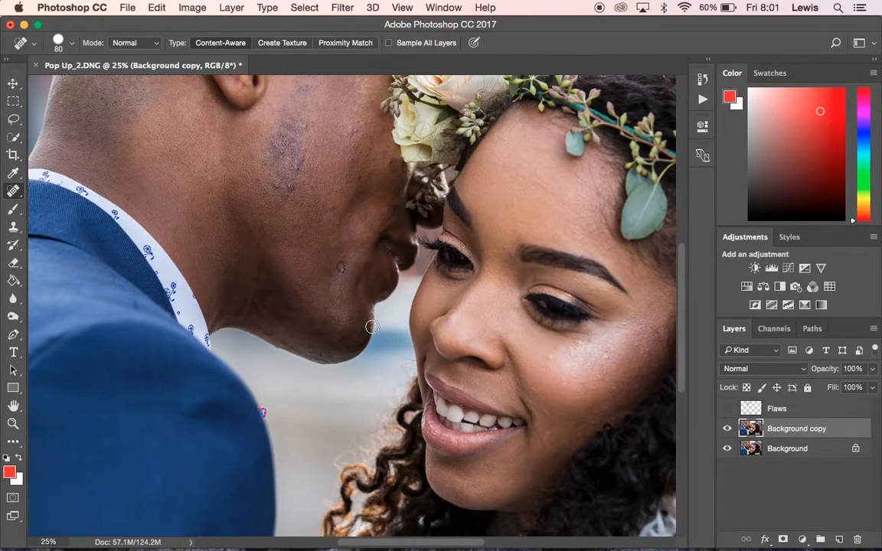
scroll(372, 327, "up", 5)
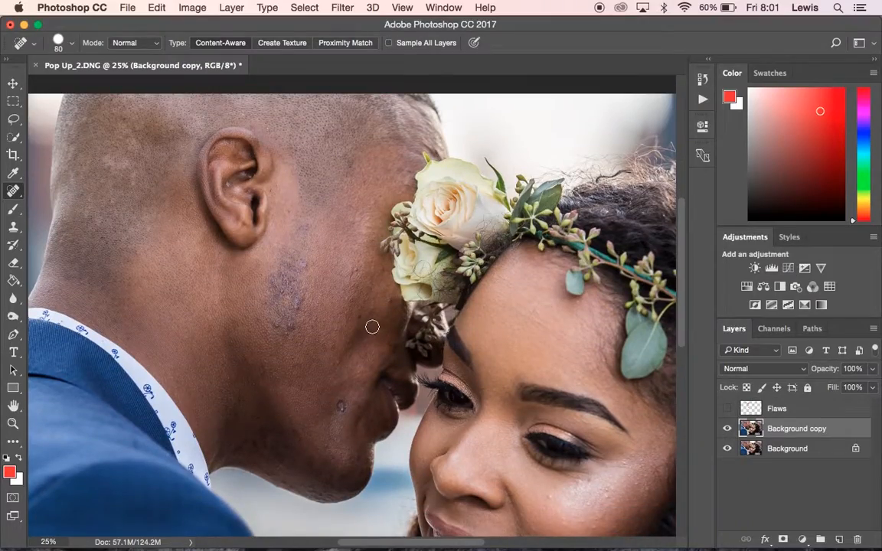
scroll(372, 331, "up", 6)
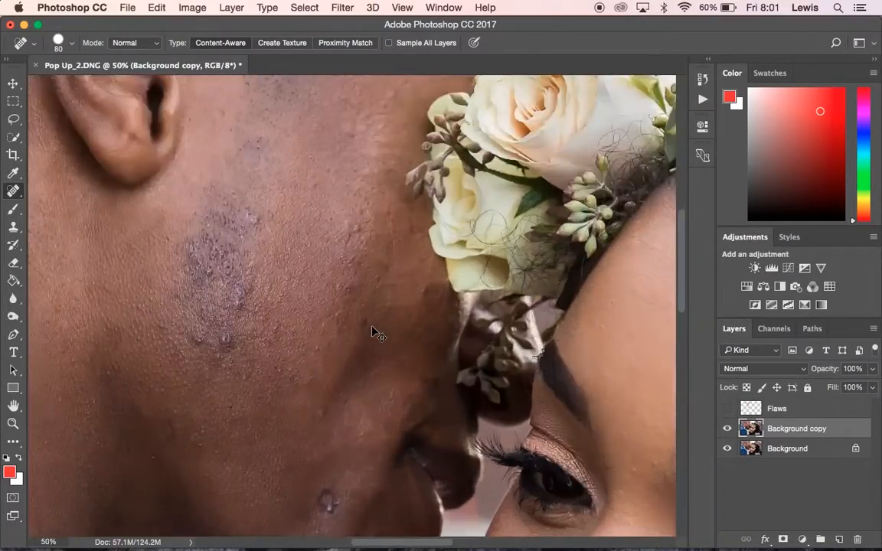
scroll(373, 327, "up", 10)
scroll(372, 327, "left", 10)
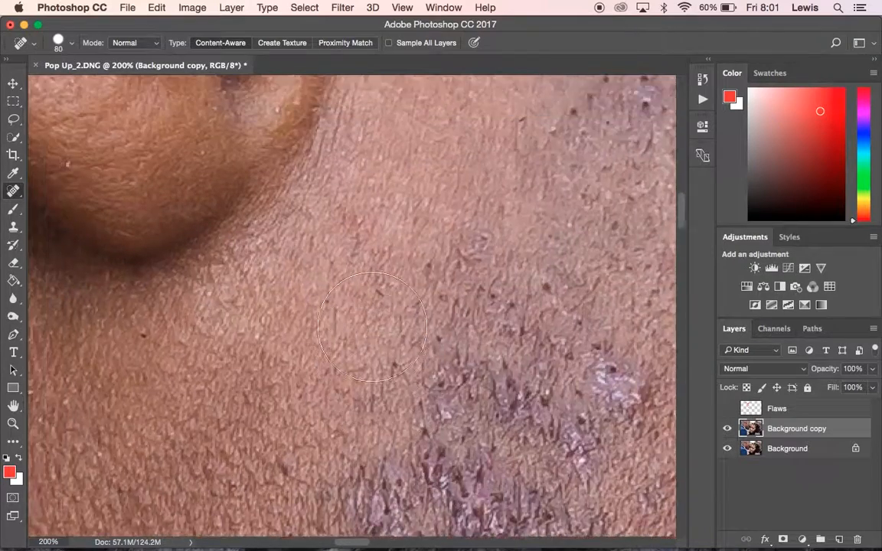
scroll(372, 327, "up", 3)
scroll(372, 327, "left", 3)
key("bracketleft")
key("bracketleft")
key("bracketleft")
key("bracketleft")
key("bracketleft")
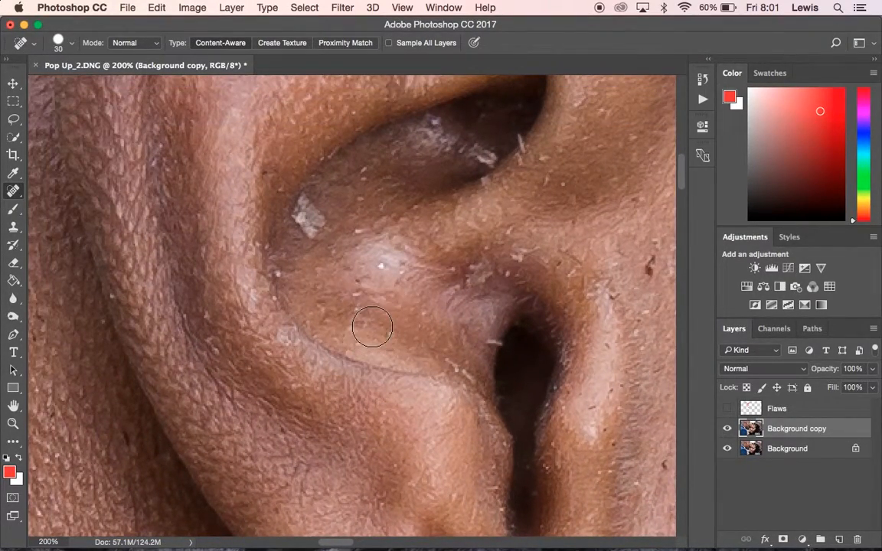
left_click(308, 214)
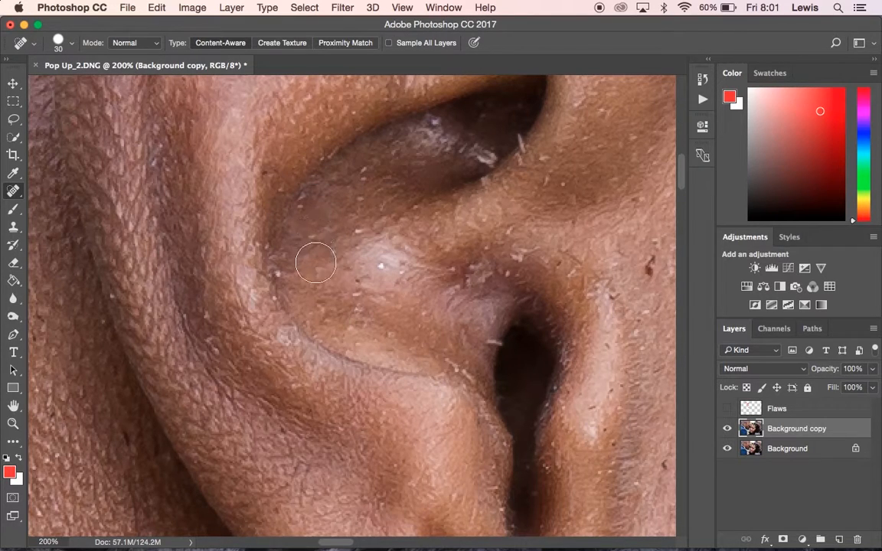
key("super+z")
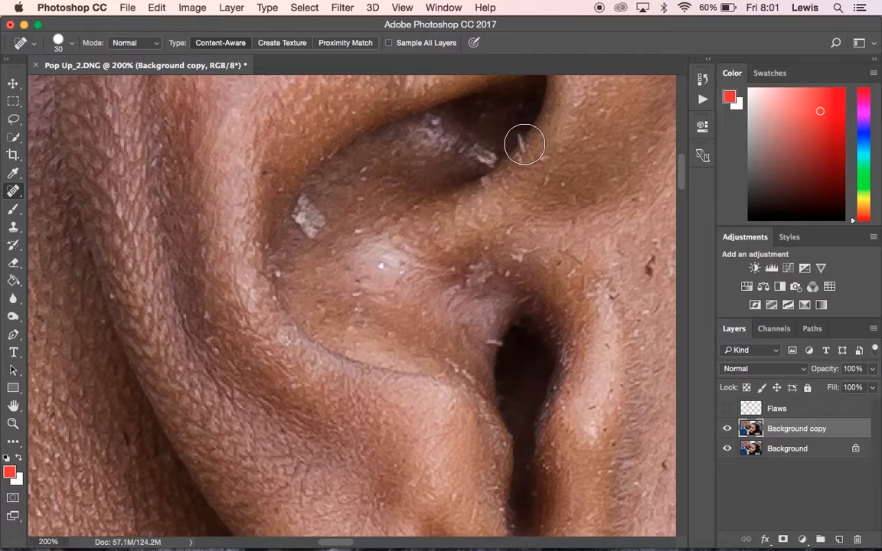
Switch from the Spot Healing Brush to the Healing Brush tool.
key("bracketleft")
key("bracketleft")
key("bracketleft")
key("bracketright")
key("bracketright")
left_click(478, 274)
left_click(14, 191)
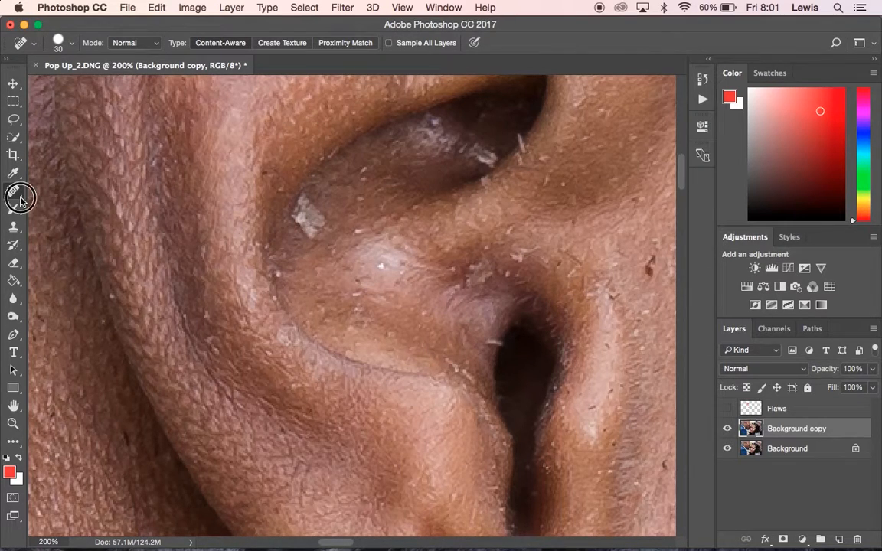
left_click(62, 202)
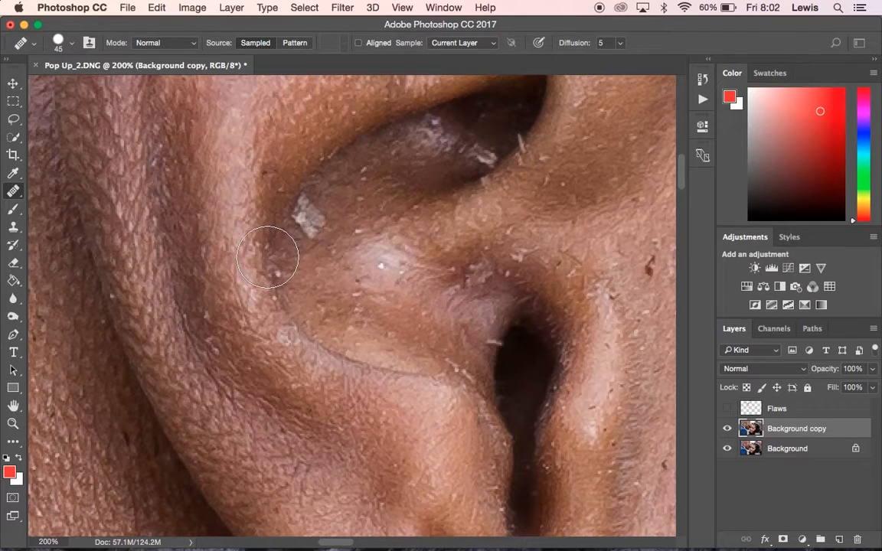
Enlarge the Healing Brush to size 80 and sample clean cheek skin next to the small purplish patch in front of the man's earlobe.
scroll(267, 258, "down", 15)
scroll(268, 257, "right", 10)
scroll(267, 261, "up", 5)
scroll(267, 261, "right", 1)
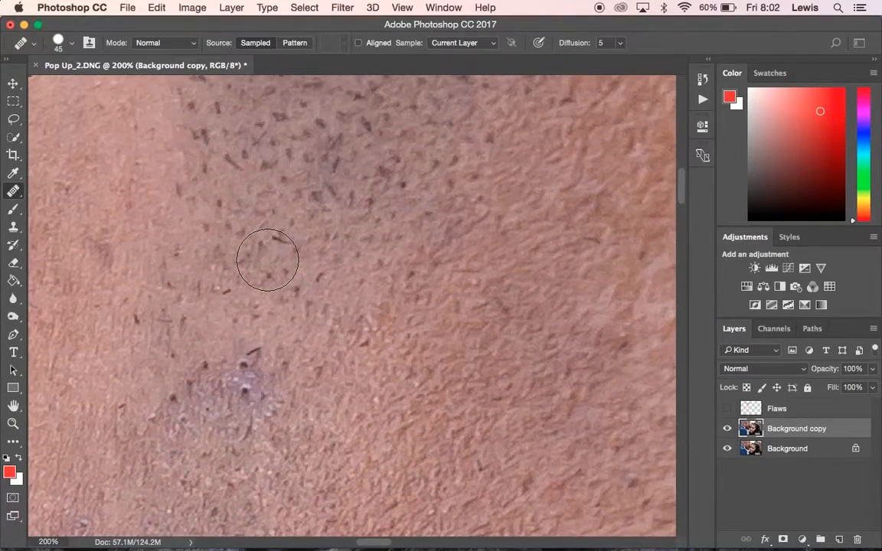
scroll(267, 259, "down", 5)
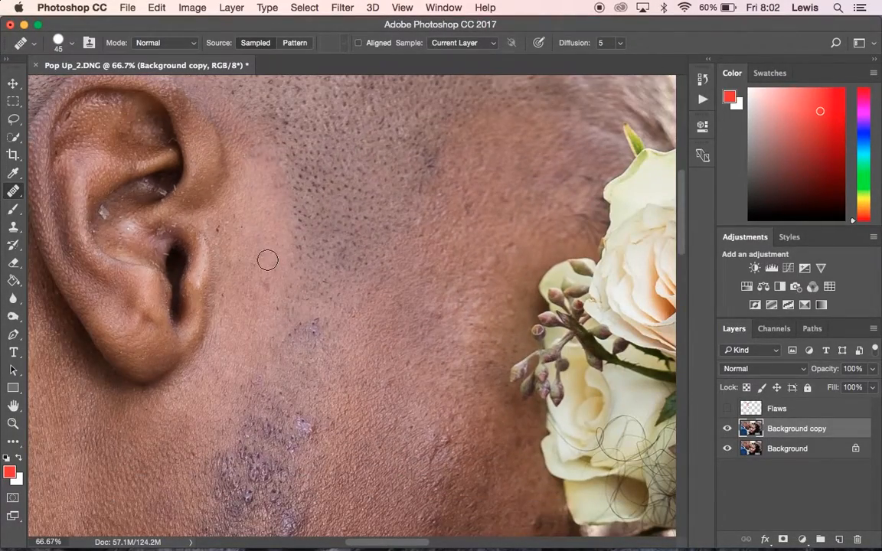
scroll(267, 259, "down", 5)
scroll(267, 259, "left", 7)
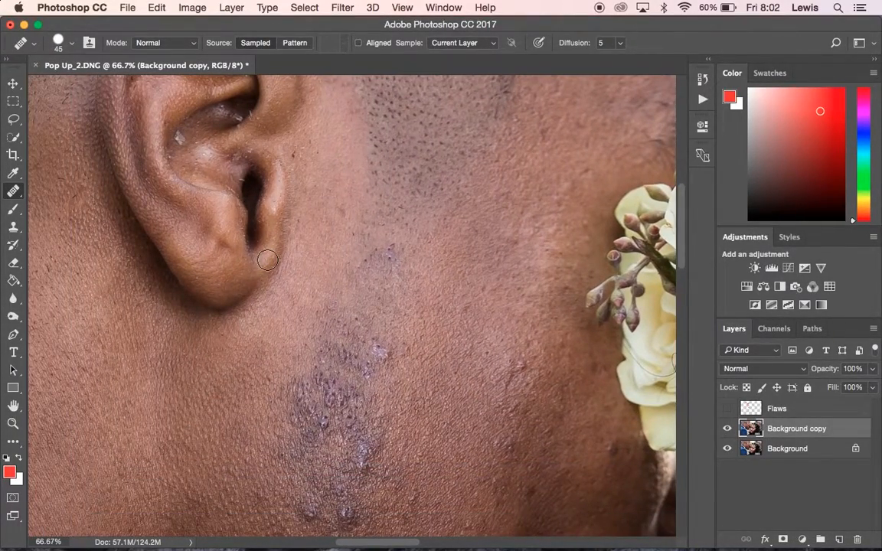
scroll(268, 260, "up", 2)
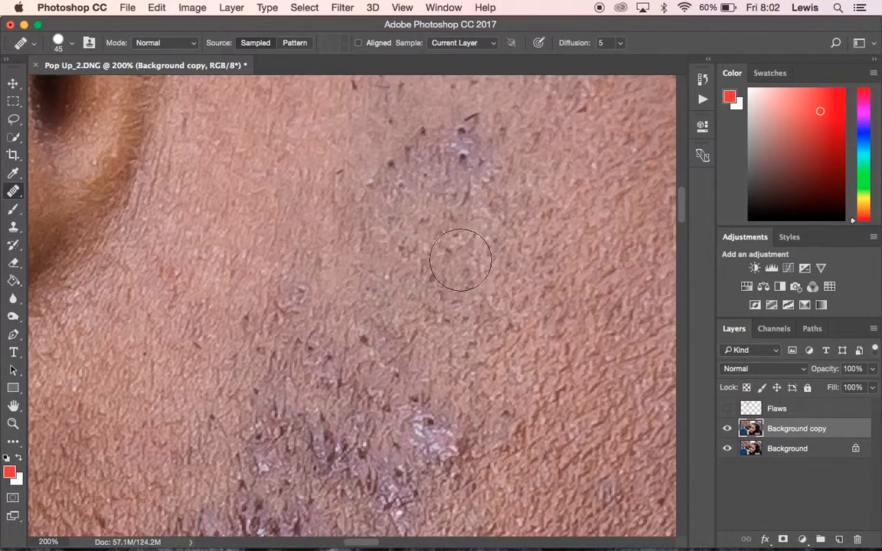
key("]")
key("]")
key("]")
key("]")
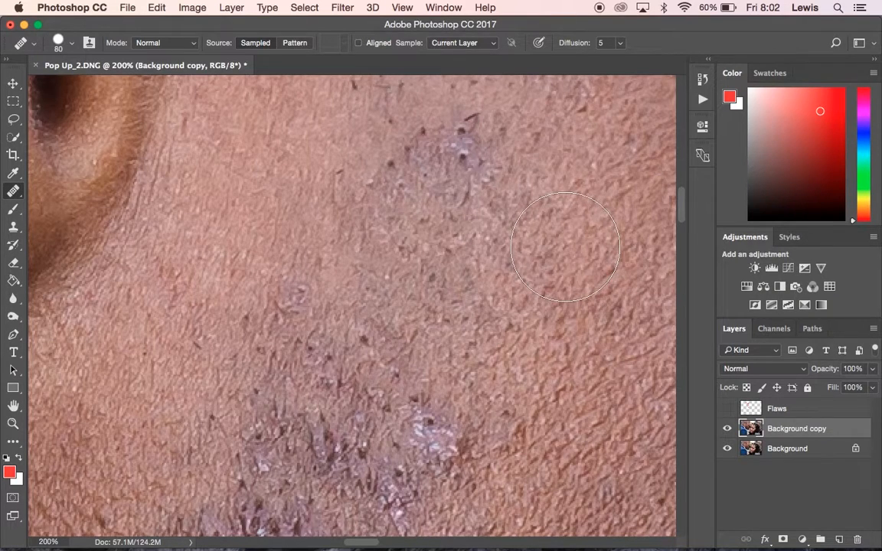
scroll(565, 247, "up", 5)
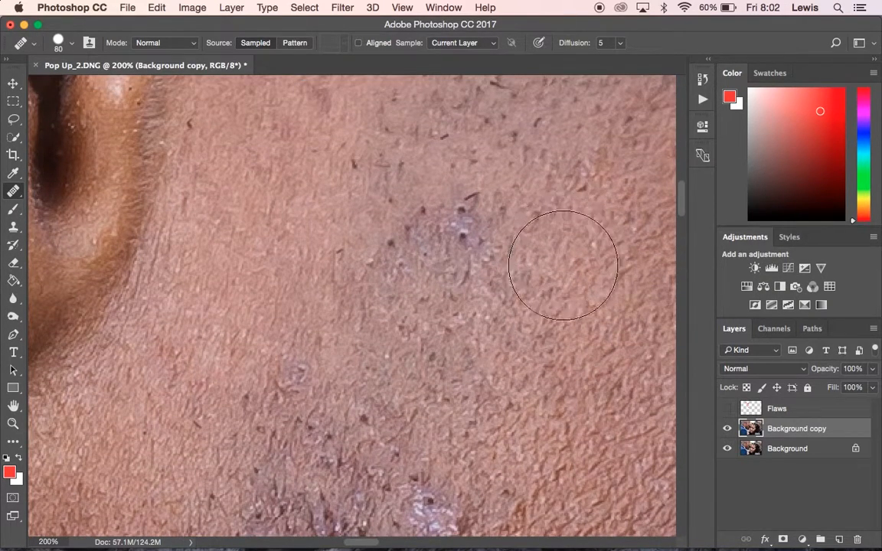
left_click(562, 267, "alt")
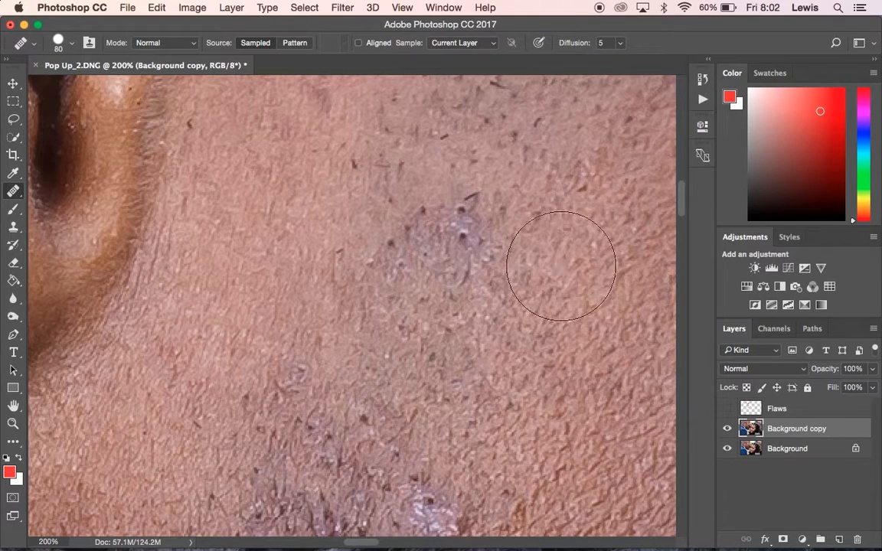
Heal the small purplish patch in front of the earlobe with the Healing Brush at size 70, resampling from surrounding skin.
key("bracketleft")
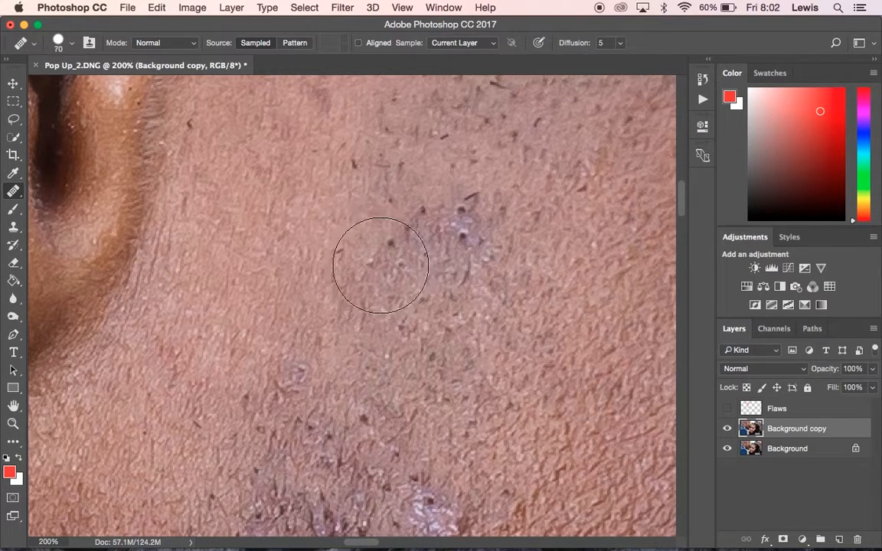
left_click(559, 246, "alt")
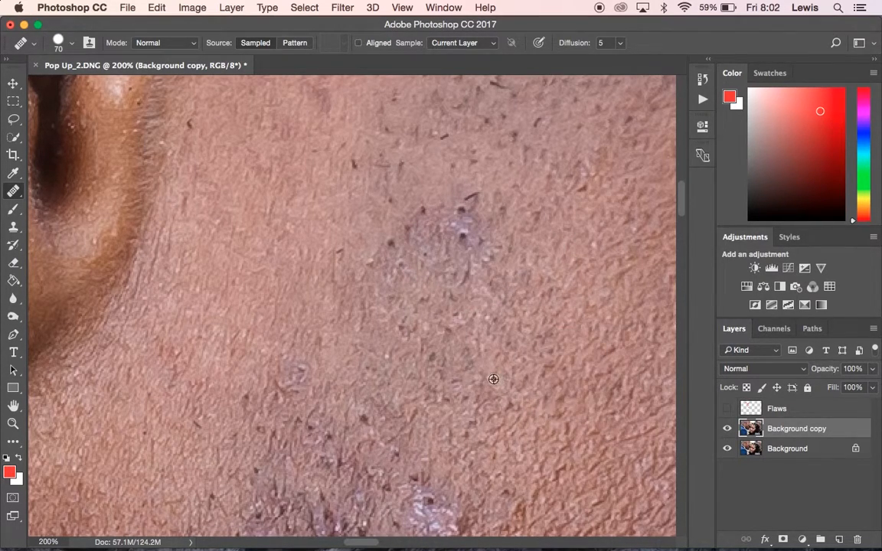
left_click(458, 369, "alt")
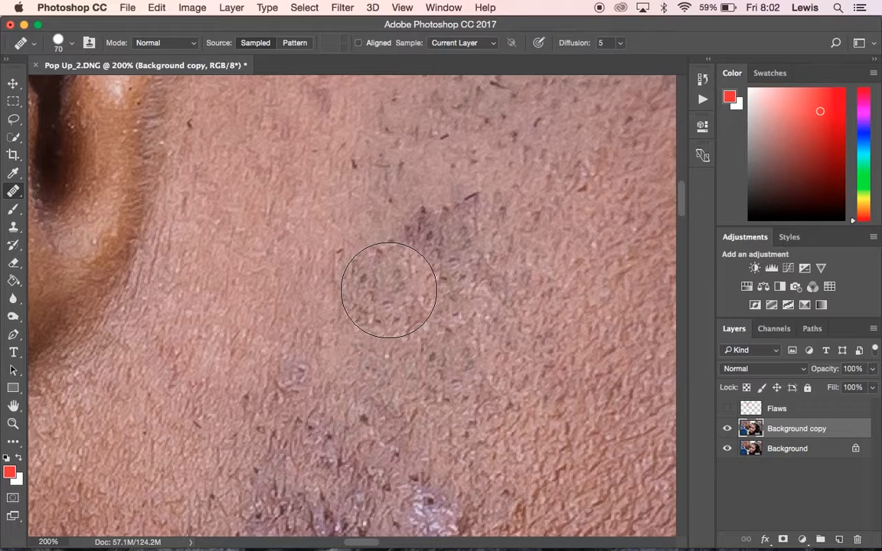
left_click(356, 294, "alt")
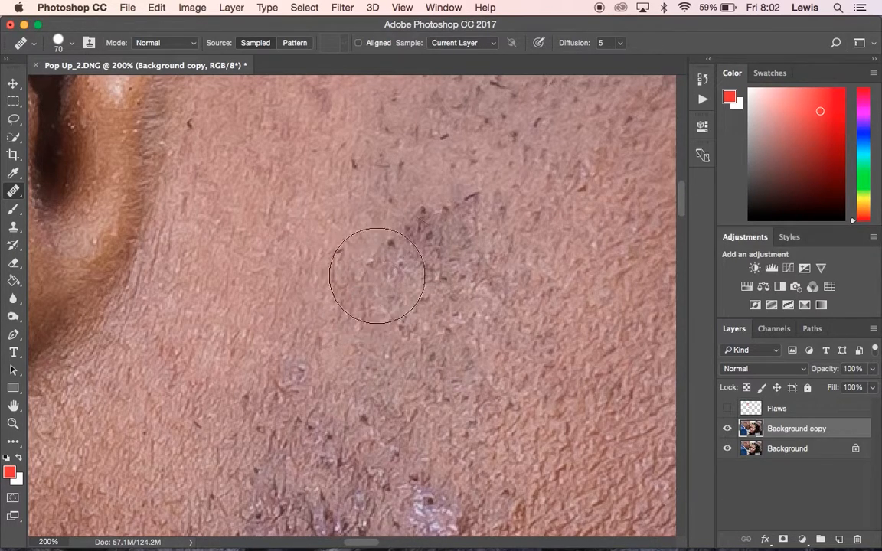
left_click(432, 241)
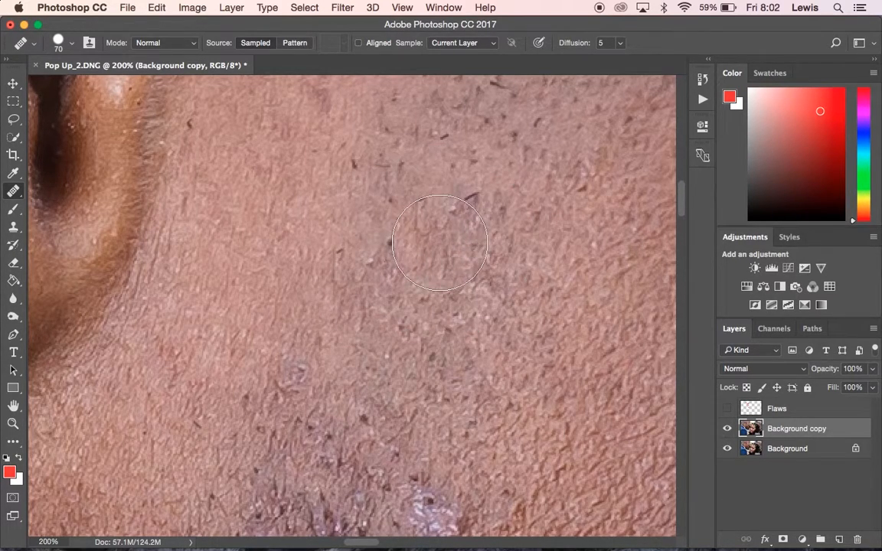
left_click(508, 347)
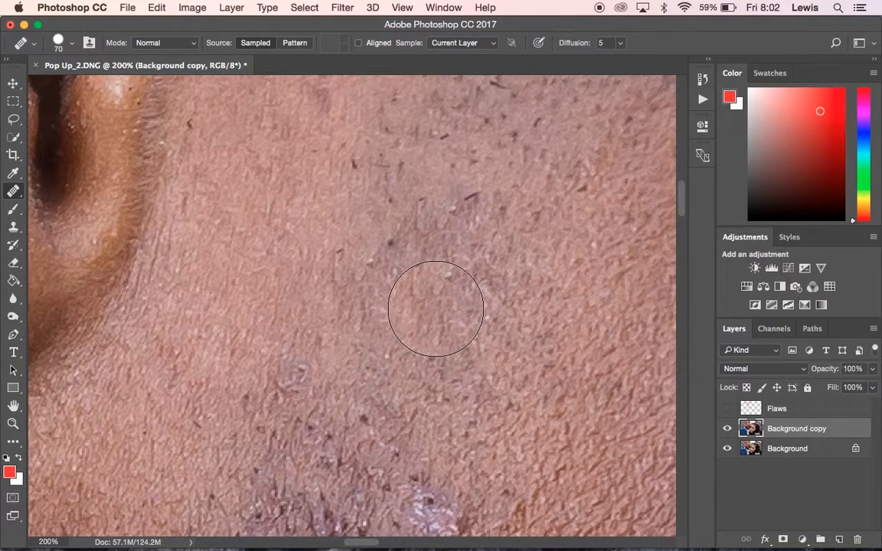
Set the Healing Brush to sample all layers and paint over the remaining discoloured skin in front of the earlobe.
left_click(454, 46)
left_click(479, 62)
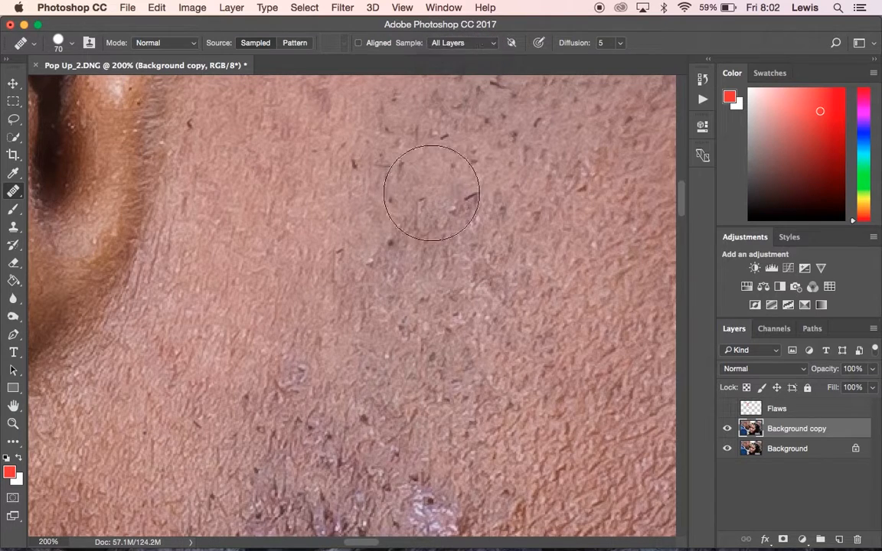
left_click(406, 333, "alt")
mouse_move(422, 282)
left_mouse_down()
mouse_move(437, 255)
mouse_move(454, 247)
mouse_move(409, 243)
mouse_move(349, 348)
mouse_move(475, 356)
left_mouse_up()
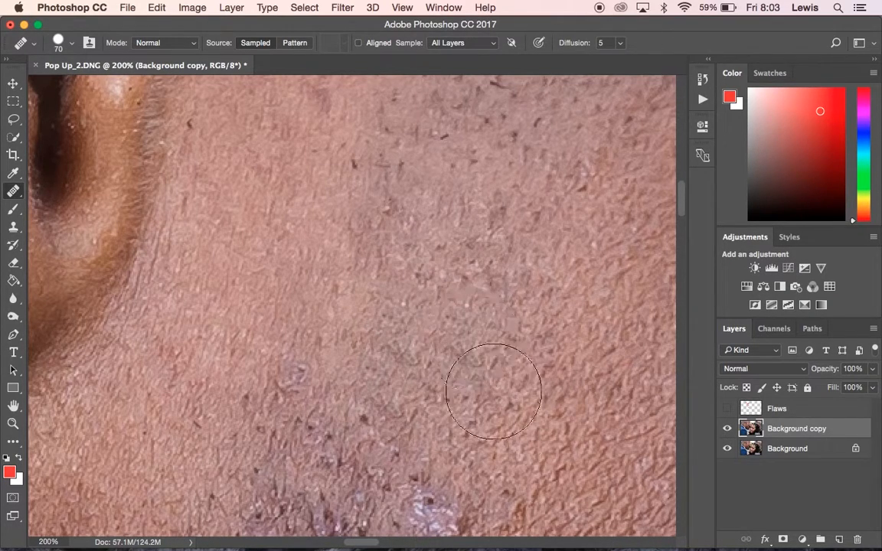
Sample the healed skin above and paint it over the upper end of the large purplish cheek patch.
scroll(483, 383, "down", 5)
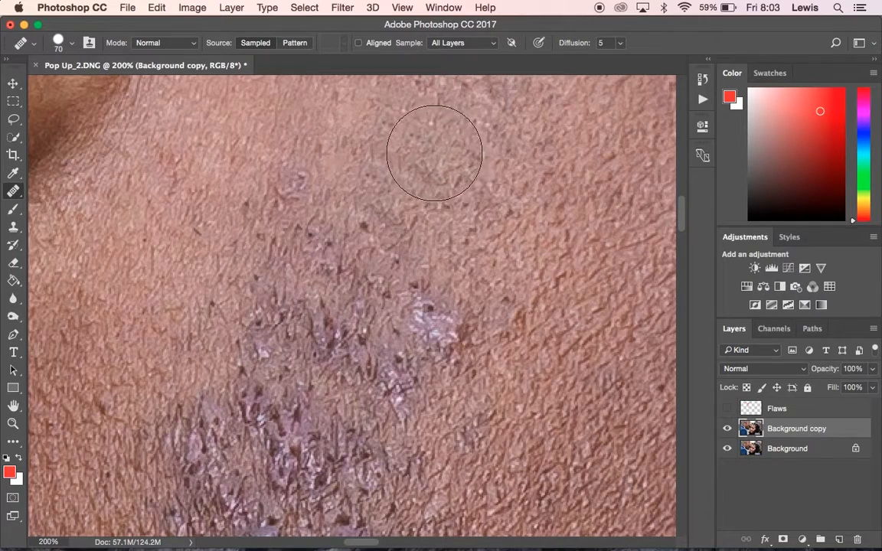
scroll(404, 110, "up", 2)
scroll(403, 112, "up", 1)
left_click(401, 200, "alt")
mouse_move(284, 219)
left_mouse_down()
mouse_move(286, 279)
mouse_move(431, 418)
mouse_move(376, 434)
mouse_move(273, 383)
mouse_move(247, 346)
left_mouse_up()
scroll(274, 385, "down", 3)
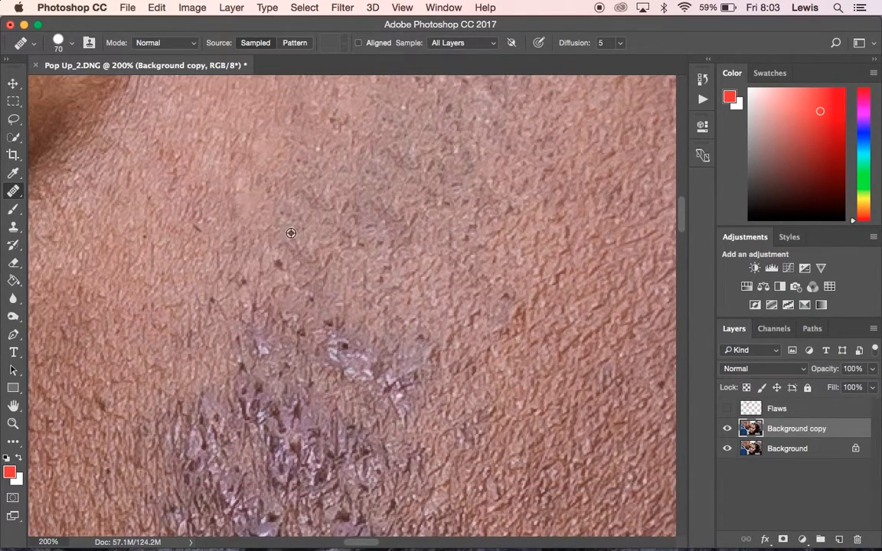
Resample nearby clean skin and heal the shiny bumps along the upper, face-side part of the large cheek patch.
left_click(275, 188, "alt")
mouse_move(262, 264)
left_mouse_down()
mouse_move(293, 305)
mouse_move(374, 368)
mouse_move(346, 328)
left_mouse_up()
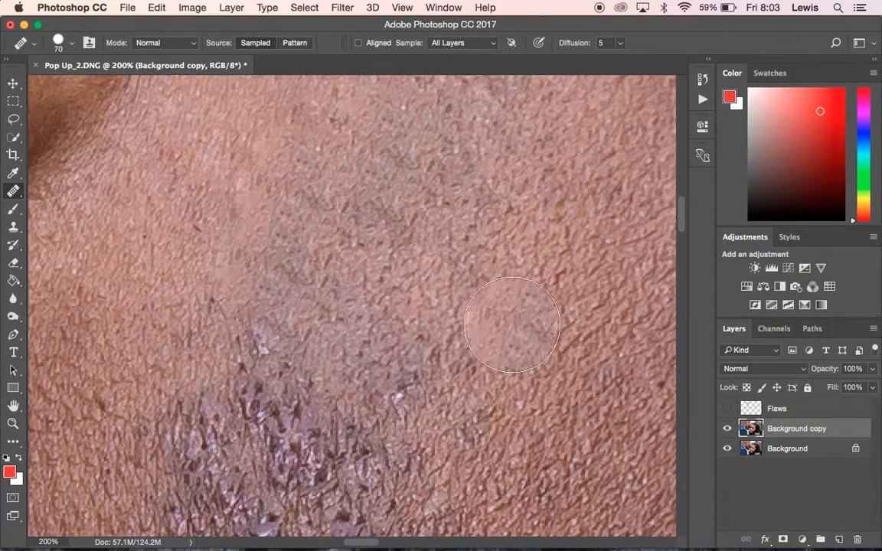
left_click(572, 252, "alt")
mouse_move(514, 257)
left_mouse_down()
mouse_move(466, 327)
mouse_move(418, 375)
left_mouse_up()
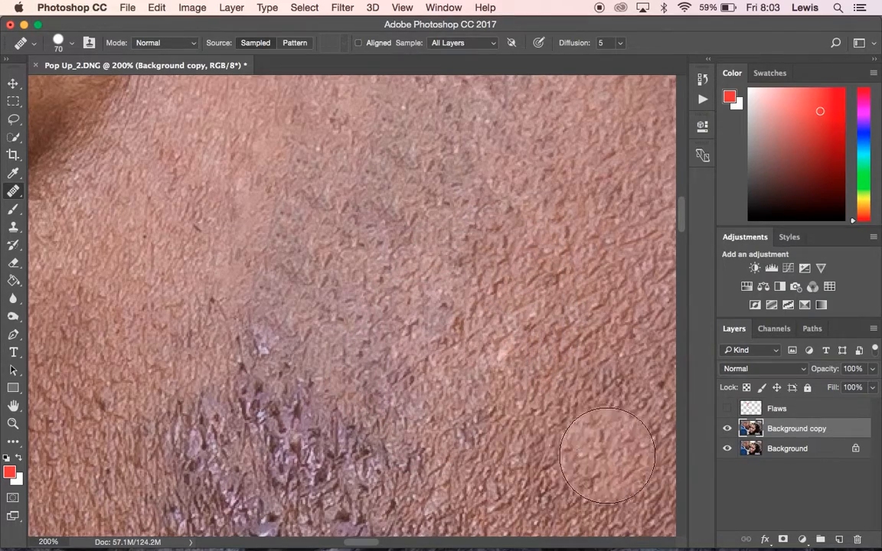
left_click(431, 397)
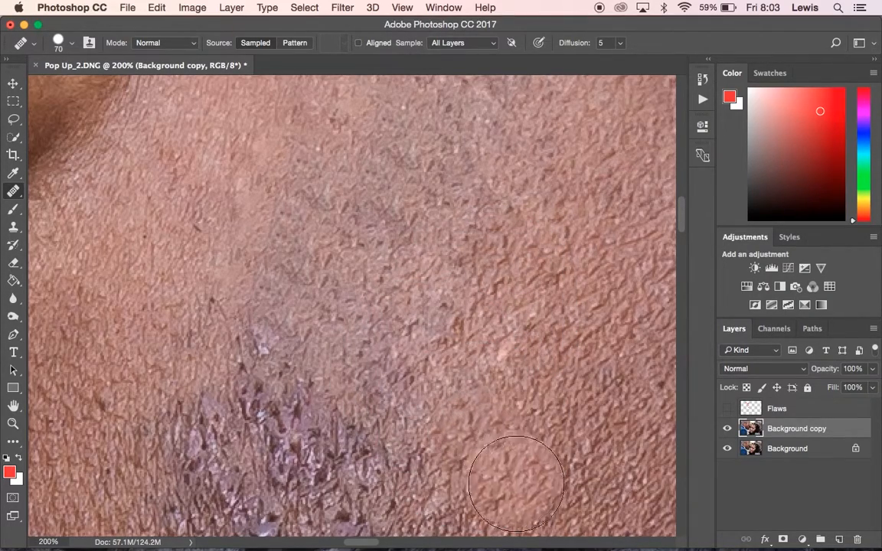
Heal the face-side edge of the large cheek patch further down with Healing Brush strokes.
scroll(474, 439, "down", 3)
scroll(529, 491, "down", 2)
scroll(529, 491, "left", 2)
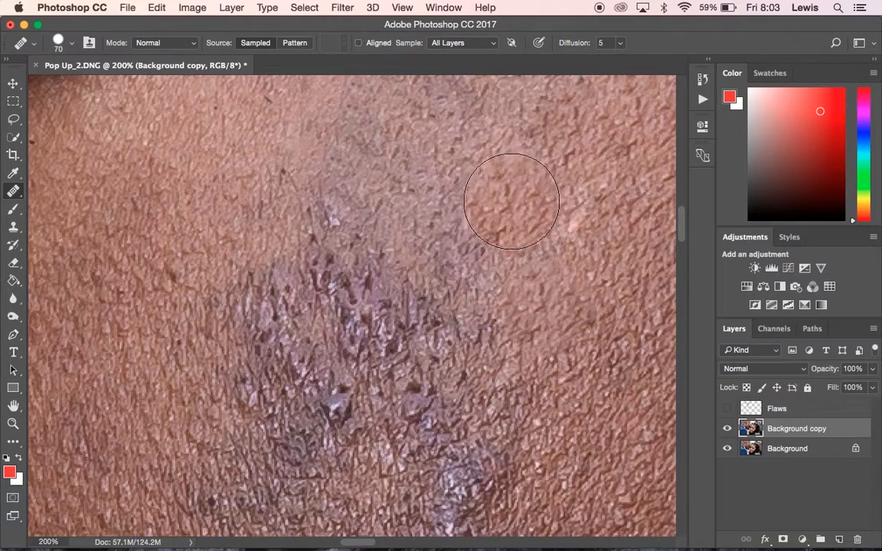
left_click_drag(463, 167, 487, 216)
left_click_drag(444, 275, 451, 344)
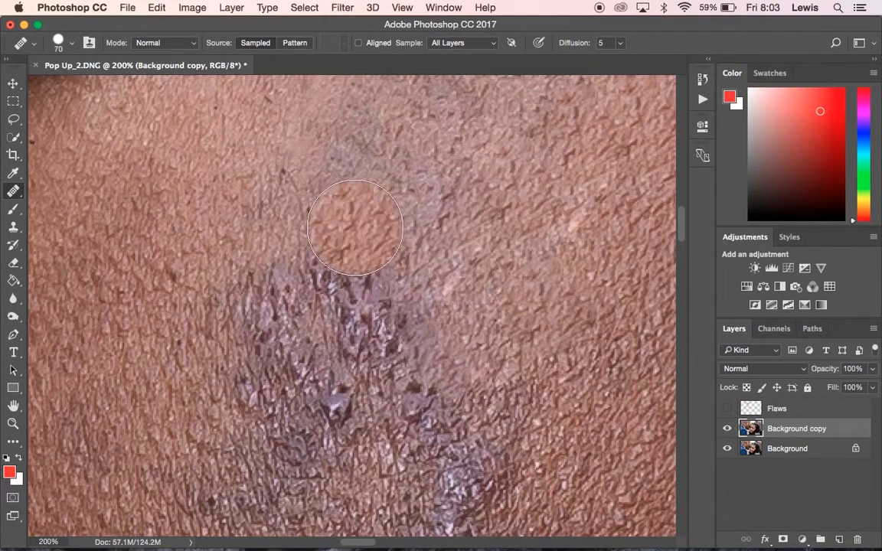
Paint over the dark purplish centre of the large cheek patch with the Healing Brush.
mouse_move(355, 129)
left_mouse_down()
mouse_move(325, 148)
mouse_move(315, 266)
mouse_move(355, 304)
mouse_move(396, 385)
mouse_move(375, 383)
left_mouse_up()
mouse_move(329, 217)
left_mouse_down()
mouse_move(314, 217)
mouse_move(277, 298)
mouse_move(345, 366)
mouse_move(346, 386)
left_mouse_up()
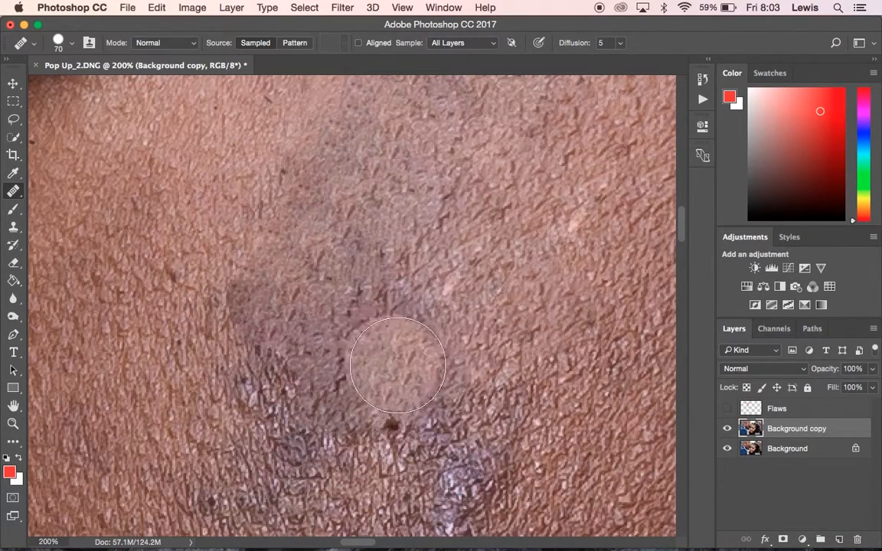
left_click_drag(397, 365, 395, 360)
mouse_move(315, 216)
left_mouse_down()
mouse_move(365, 315)
mouse_move(374, 364)
mouse_move(406, 352)
left_mouse_up()
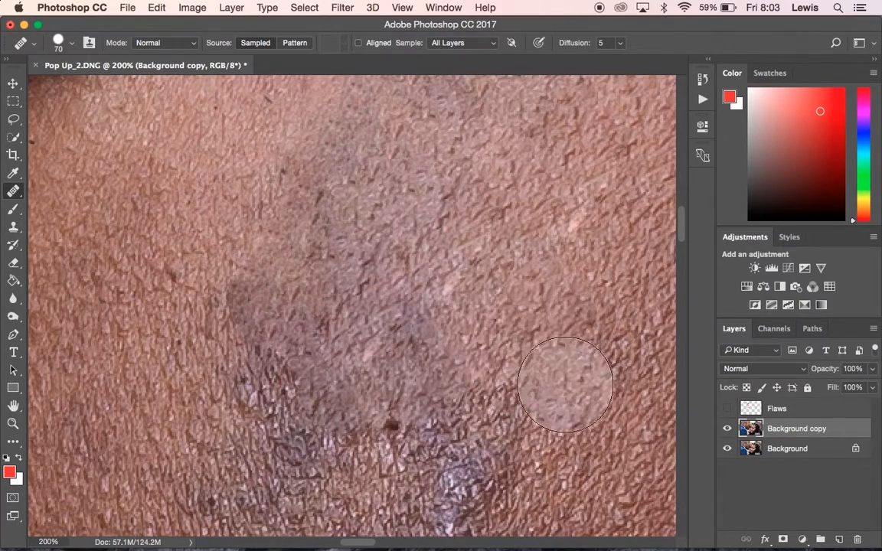
Heal the dark ear-side edge of the large cheek patch down to its lower end with Healing Brush strokes.
scroll(551, 360, "down", 5)
mouse_move(185, 244)
left_mouse_down()
mouse_move(178, 206)
mouse_move(155, 186)
left_mouse_up()
mouse_move(228, 190)
left_mouse_down()
mouse_move(287, 256)
mouse_move(222, 300)
mouse_move(294, 370)
mouse_move(303, 396)
mouse_move(275, 458)
left_mouse_up()
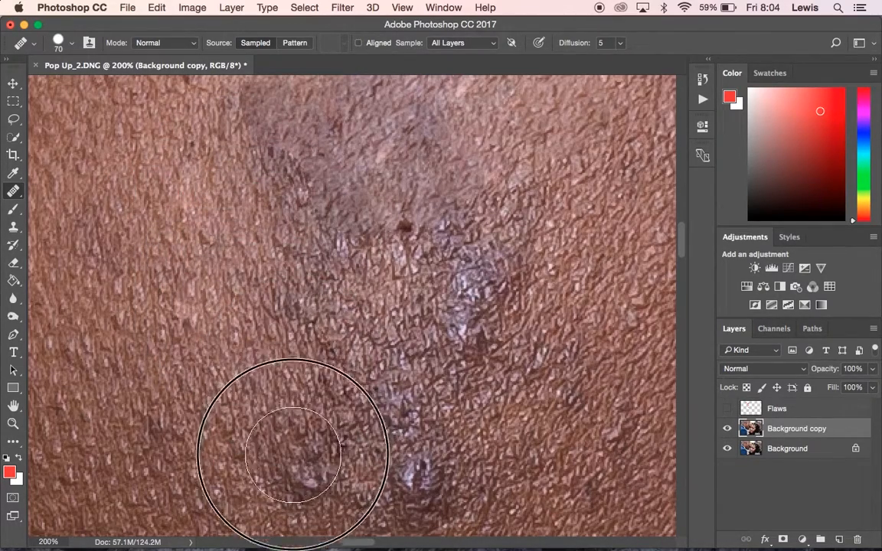
scroll(175, 420, "down", 3)
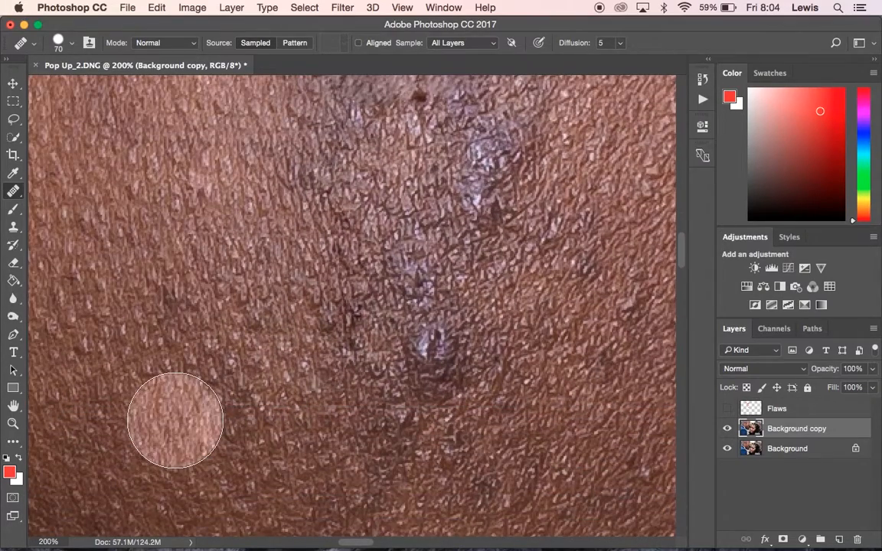
Heal the shiny purplish bumps below the large cheek patch and even out the skin on their face side.
scroll(175, 420, "right", 5)
scroll(175, 421, "up", 2)
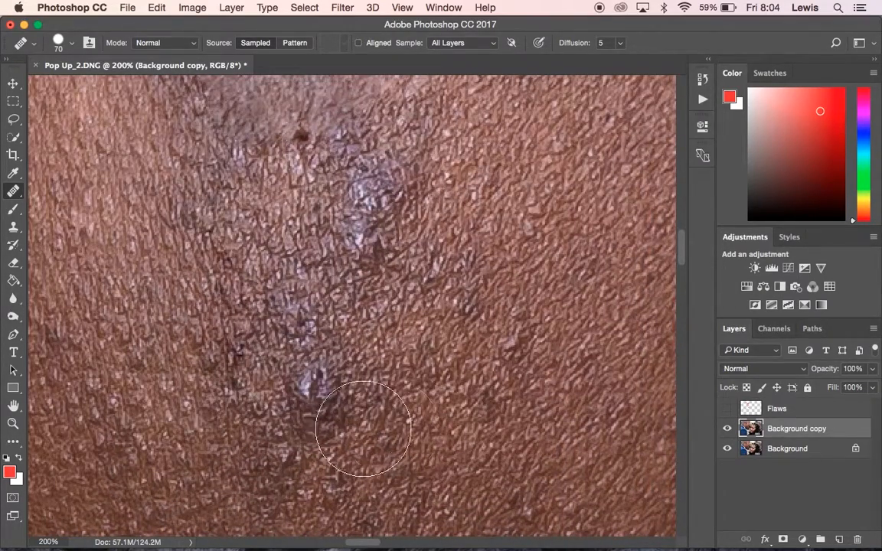
mouse_move(316, 395)
left_mouse_down()
mouse_move(284, 363)
mouse_move(281, 394)
mouse_move(393, 433)
mouse_move(351, 415)
mouse_move(310, 319)
mouse_move(392, 176)
left_mouse_up()
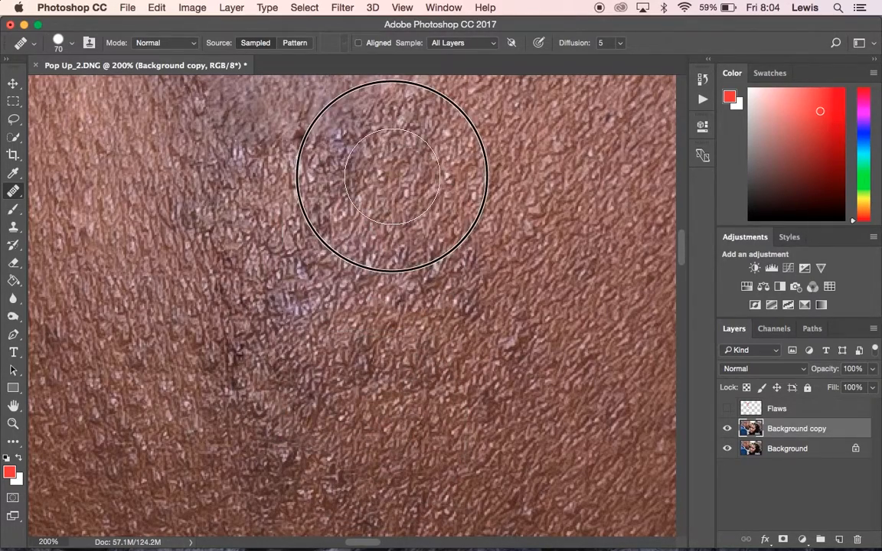
left_click(543, 173)
mouse_move(542, 173)
left_mouse_down()
mouse_move(482, 200)
mouse_move(460, 303)
mouse_move(441, 331)
mouse_move(402, 266)
mouse_move(455, 181)
mouse_move(506, 183)
mouse_move(550, 238)
mouse_move(569, 287)
mouse_move(547, 255)
mouse_move(524, 165)
left_mouse_up()
mouse_move(458, 138)
left_mouse_down()
mouse_move(416, 134)
mouse_move(370, 276)
mouse_move(346, 306)
mouse_move(444, 472)
left_mouse_up()
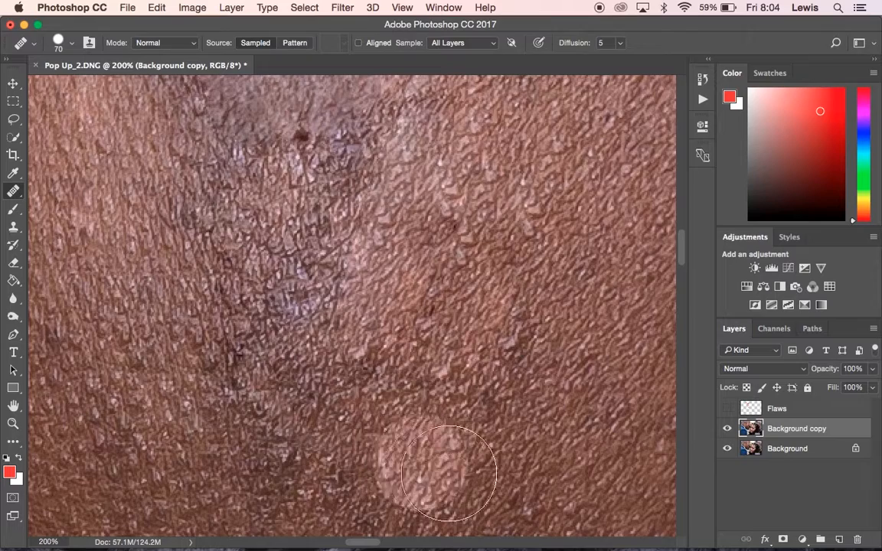
Sample the darker skin beside the lower end of the cheek patch and paint it over the dark, rough area there.
scroll(111, 445, "down", 4)
scroll(108, 445, "down", 2)
left_click(158, 362, "alt")
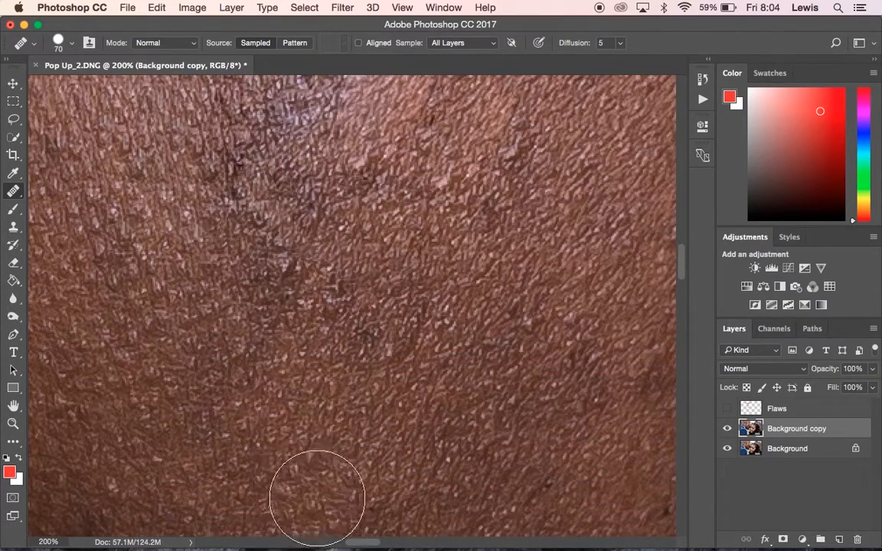
left_click(323, 475)
left_click(437, 415)
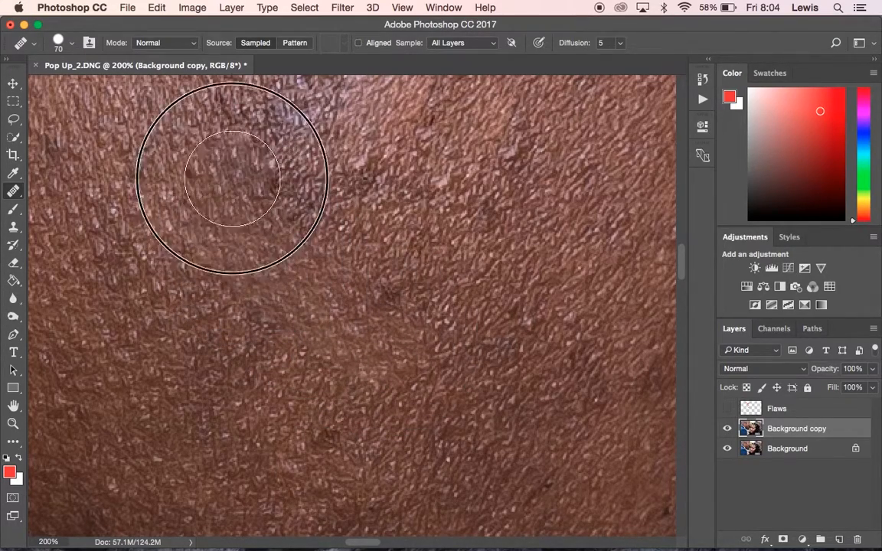
mouse_move(264, 115)
left_mouse_down()
mouse_move(250, 231)
mouse_move(266, 248)
mouse_move(382, 153)
left_mouse_up()
Resample nearby skin and heal the remaining purplish bumps and the small dark mole in the lower part of the cheek patch.
scroll(288, 210, "up", 5)
left_click(232, 307)
mouse_move(166, 365)
left_mouse_down()
mouse_move(260, 296)
mouse_move(263, 311)
mouse_move(203, 238)
mouse_move(180, 333)
mouse_move(148, 355)
left_mouse_up()
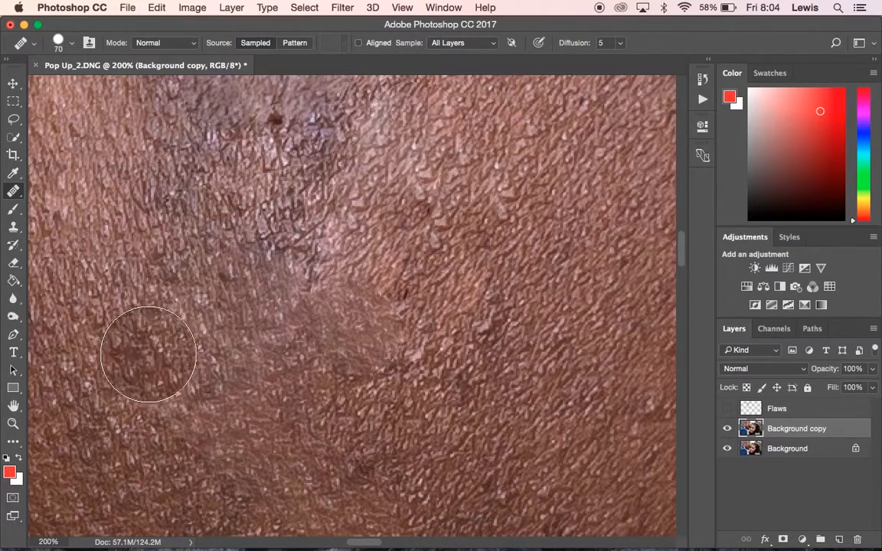
left_click(590, 247, "alt")
scroll(628, 295, "up", 5)
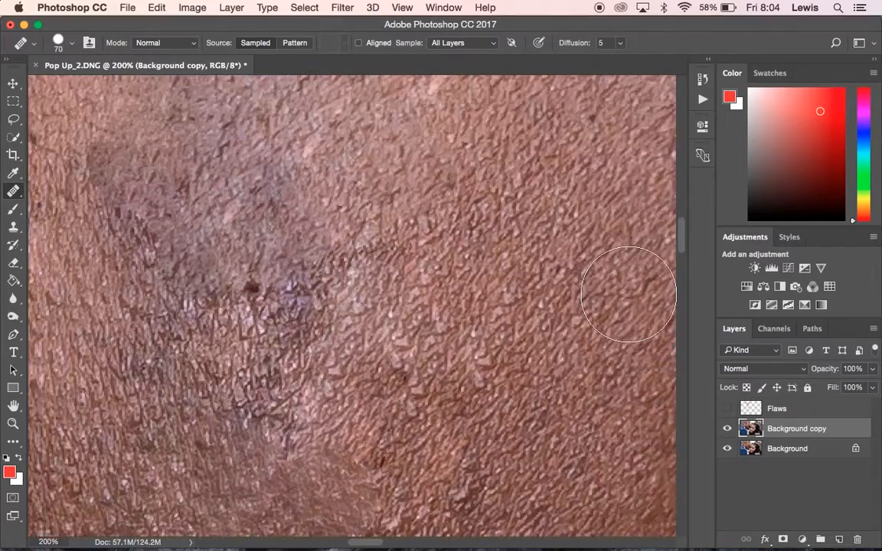
left_click(223, 252, "alt")
mouse_move(221, 297)
left_mouse_down()
mouse_move(220, 356)
mouse_move(183, 395)
left_mouse_up()
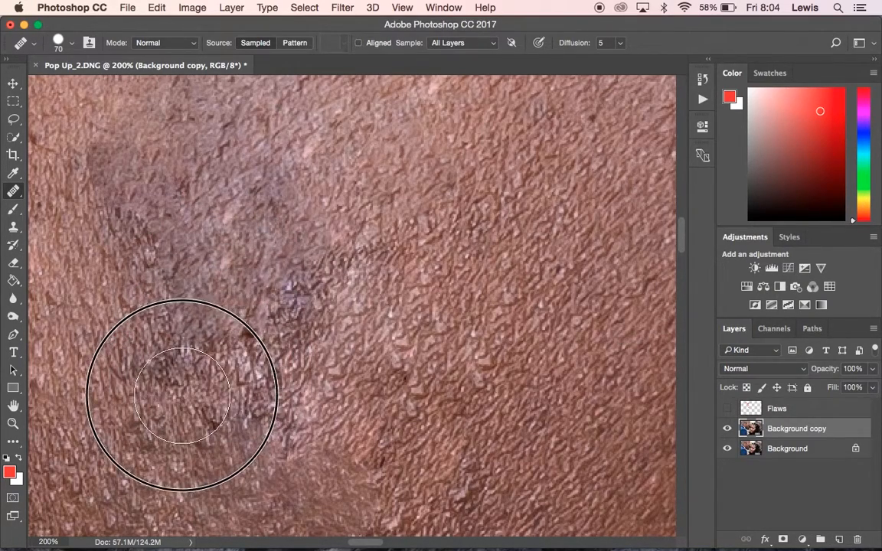
View the whole photo and compare before and after by toggling the visibility of the Background copy layer.
key("super+minus")
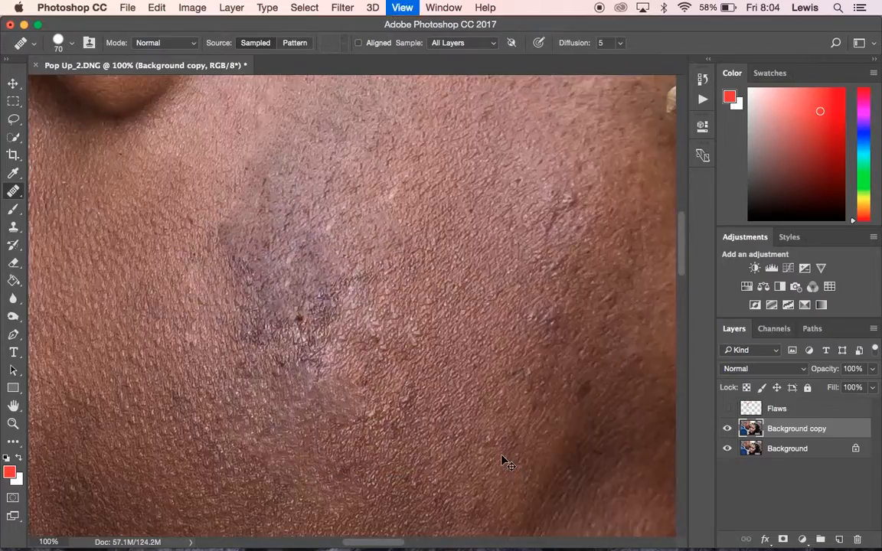
key("super+minus")
key("super+minus")
key("super+minus")
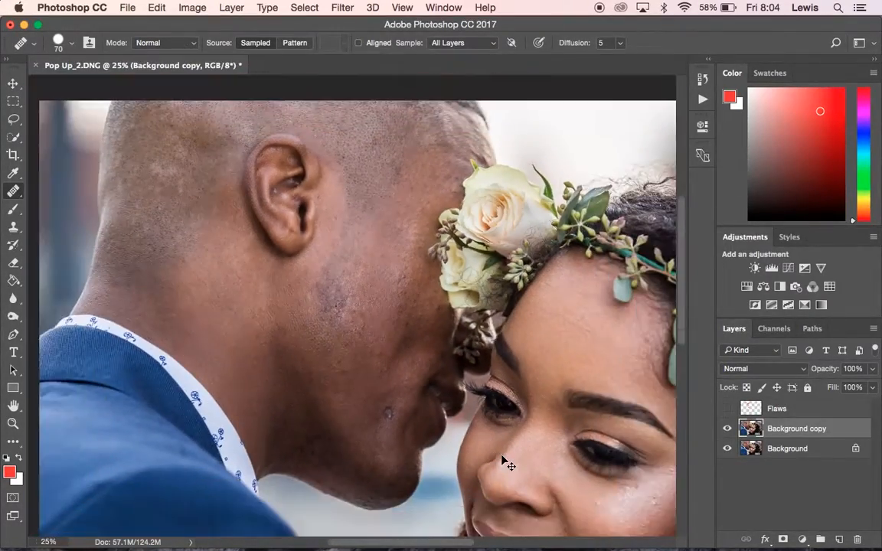
key("super+minus")
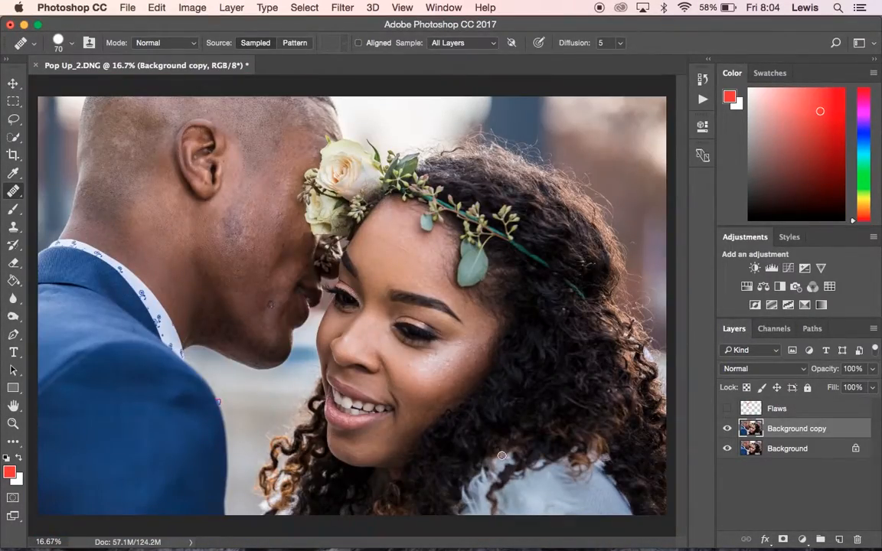
left_click(727, 430)
left_click(728, 430)
left_click(727, 430)
left_click(727, 431)
left_click(728, 430)
left_click(727, 430)
left_click(728, 430)
left_click(727, 430)
At 66.67% zoom, heal the lower face-side skin and the ear-side edge of the large cheek patch.
key("super+plus")
key("super+plus")
key("super+plus")
key("super+plus")
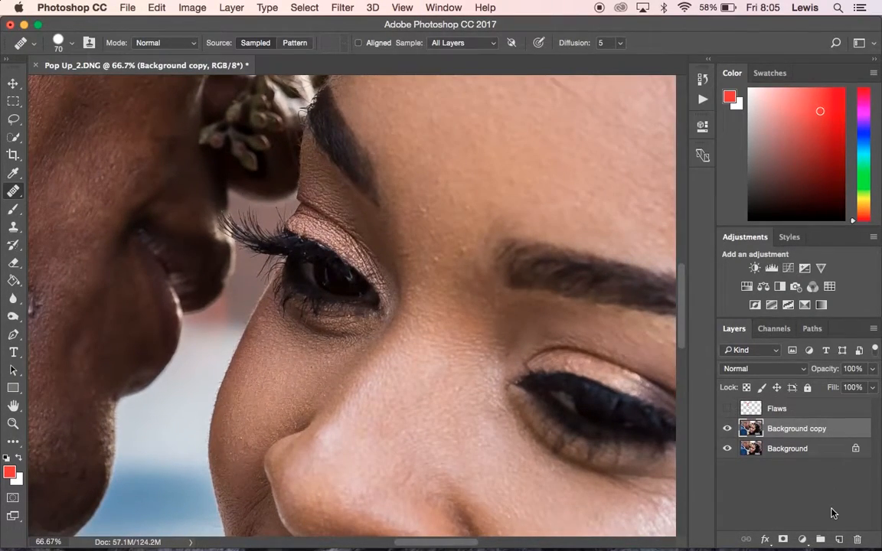
scroll(100, 215, "left", 10)
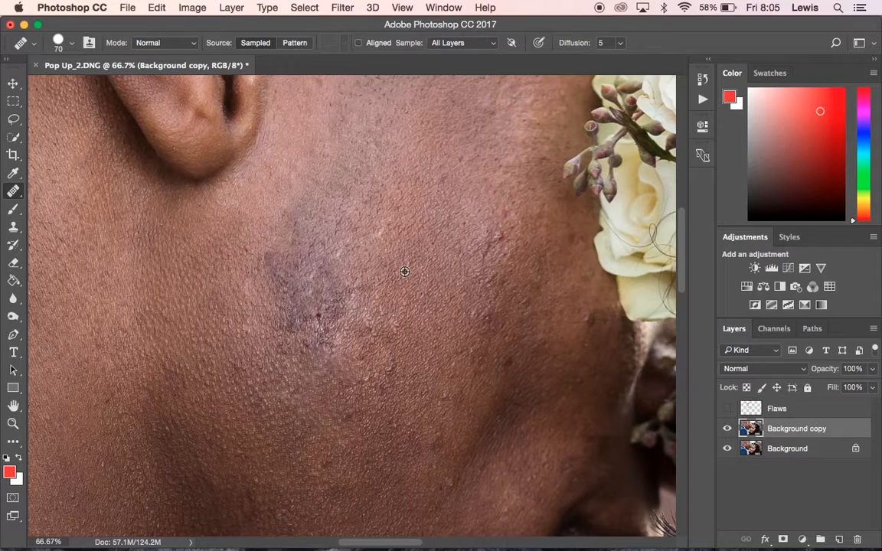
mouse_move(383, 300)
left_mouse_down()
mouse_move(359, 338)
mouse_move(364, 275)
mouse_move(366, 310)
mouse_move(394, 310)
mouse_move(386, 355)
mouse_move(355, 366)
mouse_move(311, 308)
left_mouse_up()
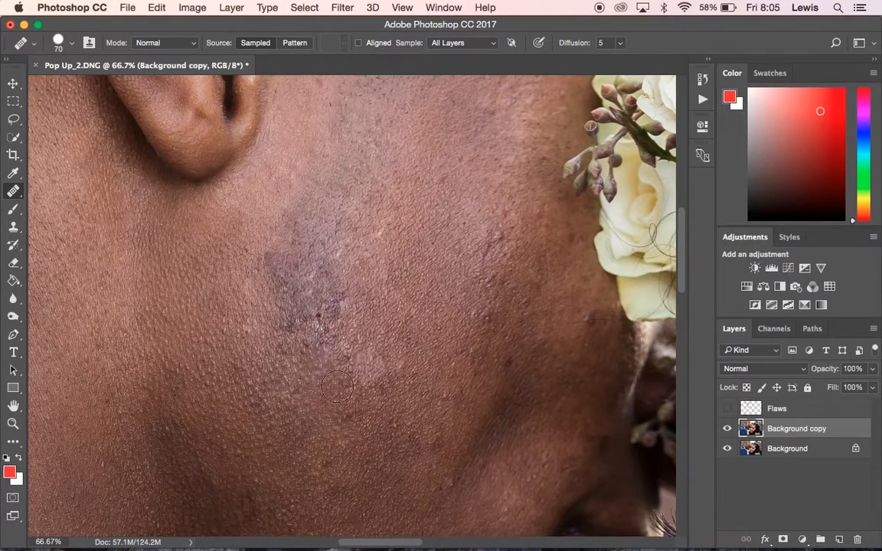
mouse_move(251, 242)
left_mouse_down()
mouse_move(275, 345)
mouse_move(258, 335)
mouse_move(239, 285)
mouse_move(234, 340)
left_mouse_up()
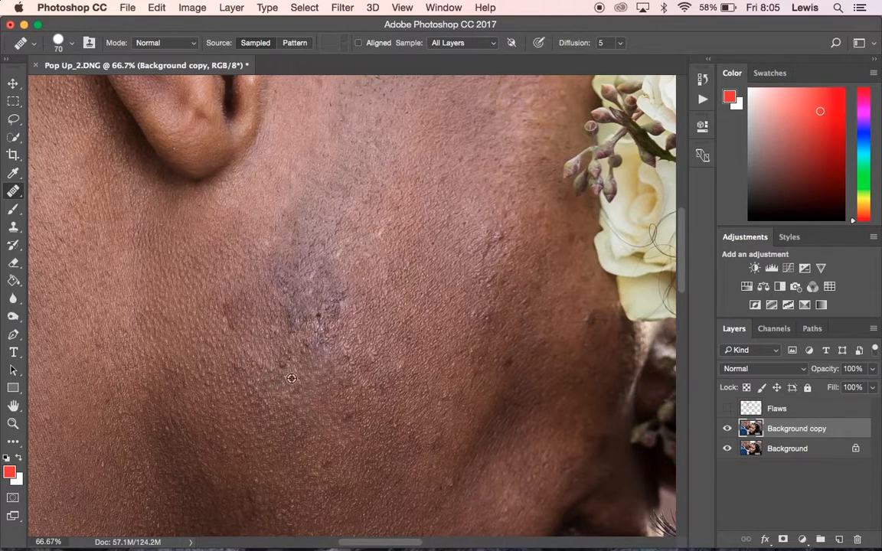
Blend the patch's dark centre and both of its sides into the surrounding cheek with broad Healing Brush strokes.
mouse_move(314, 376)
left_mouse_down()
mouse_move(286, 277)
mouse_move(290, 325)
mouse_move(293, 338)
mouse_move(314, 335)
mouse_move(314, 300)
mouse_move(301, 276)
left_mouse_up()
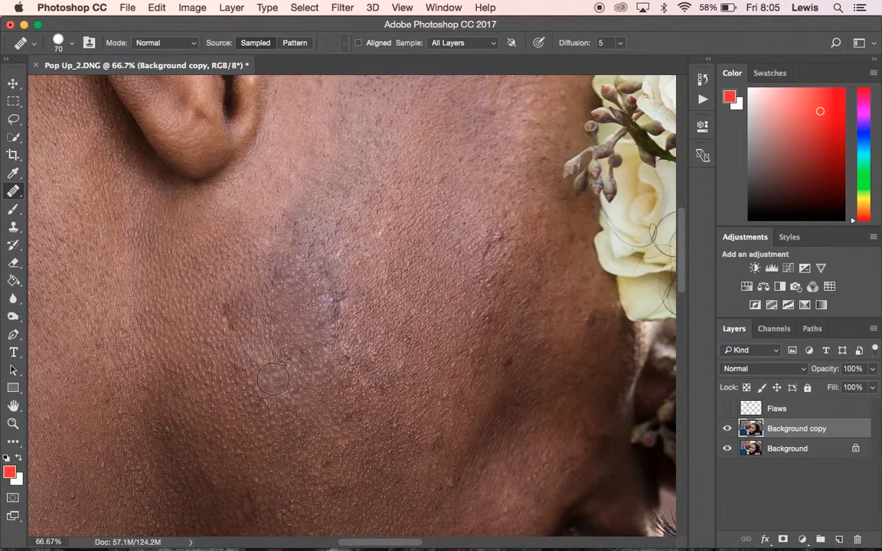
left_click_drag(284, 379, 239, 309)
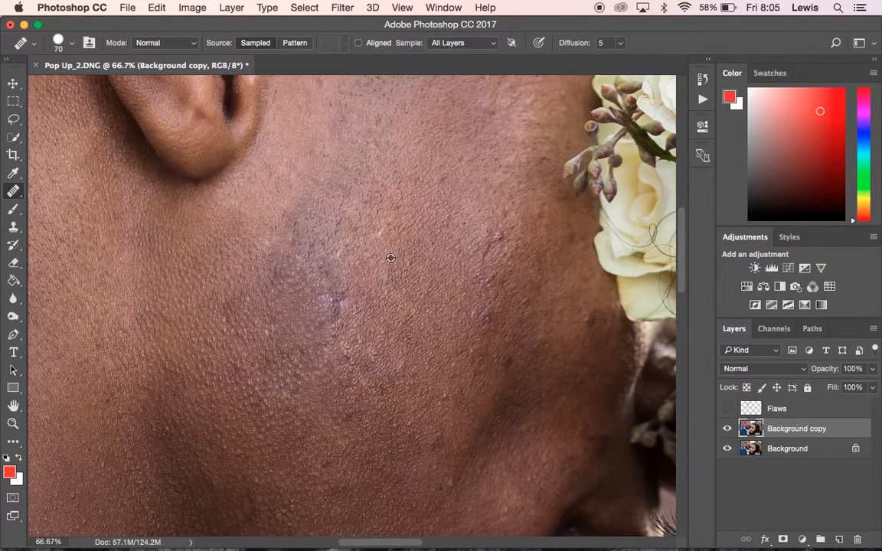
mouse_move(317, 242)
left_mouse_down()
mouse_move(338, 315)
mouse_move(332, 364)
mouse_move(353, 366)
left_mouse_up()
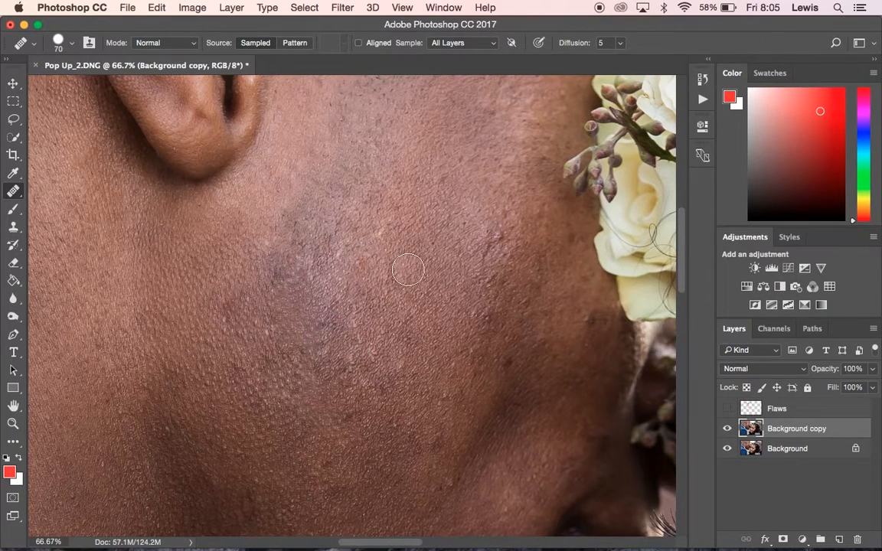
mouse_move(250, 248)
left_mouse_down()
mouse_move(270, 256)
mouse_move(287, 282)
mouse_move(244, 299)
mouse_move(230, 318)
left_mouse_up()
mouse_move(390, 530)
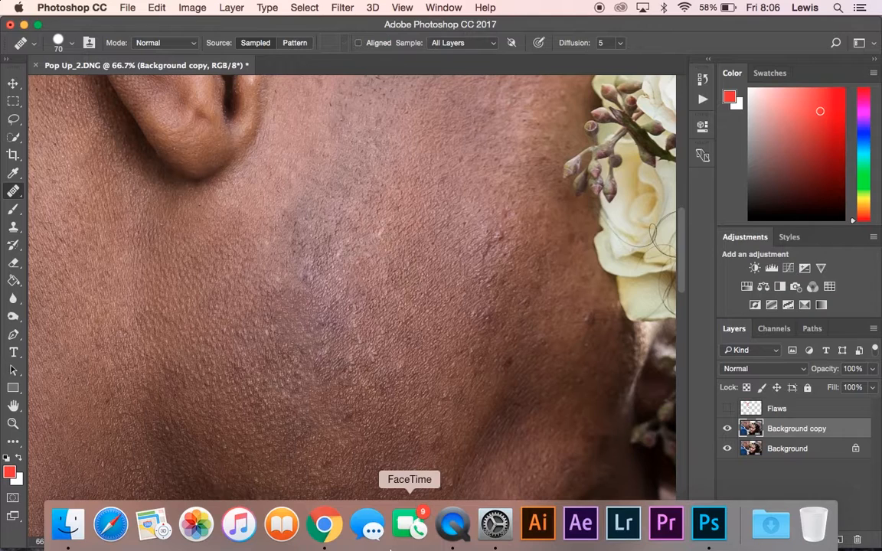
Heal the raised purplish spot near the man's mouth and the skin below it with a 90 px Healing Brush.
scroll(366, 358, "down", 5)
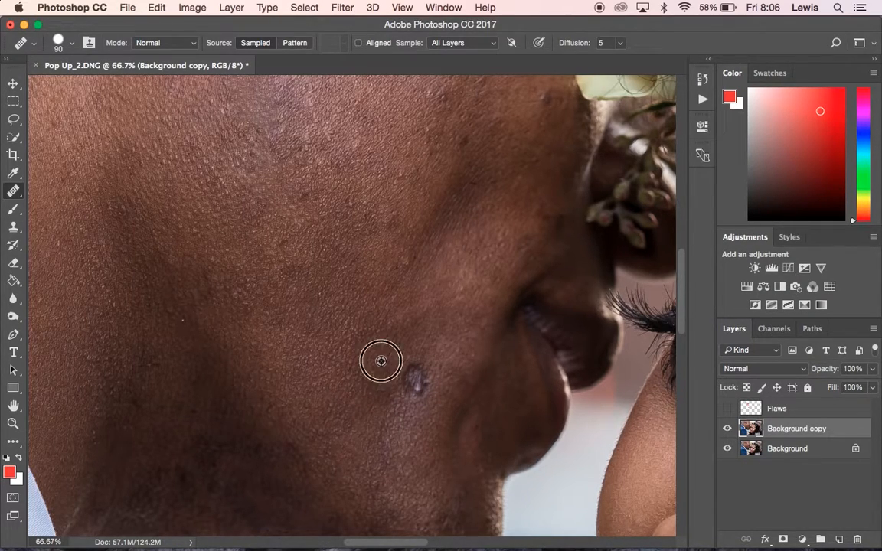
left_click(417, 379)
left_click(413, 418)
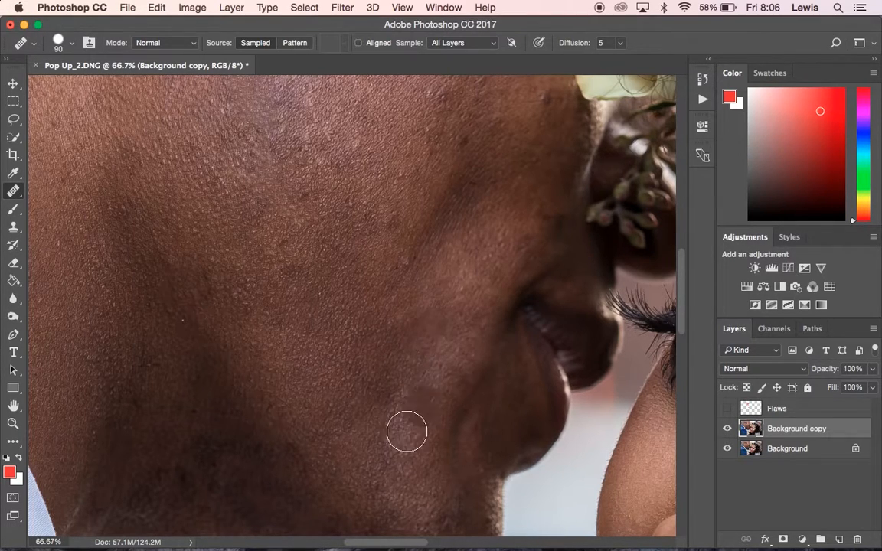
left_click(310, 469)
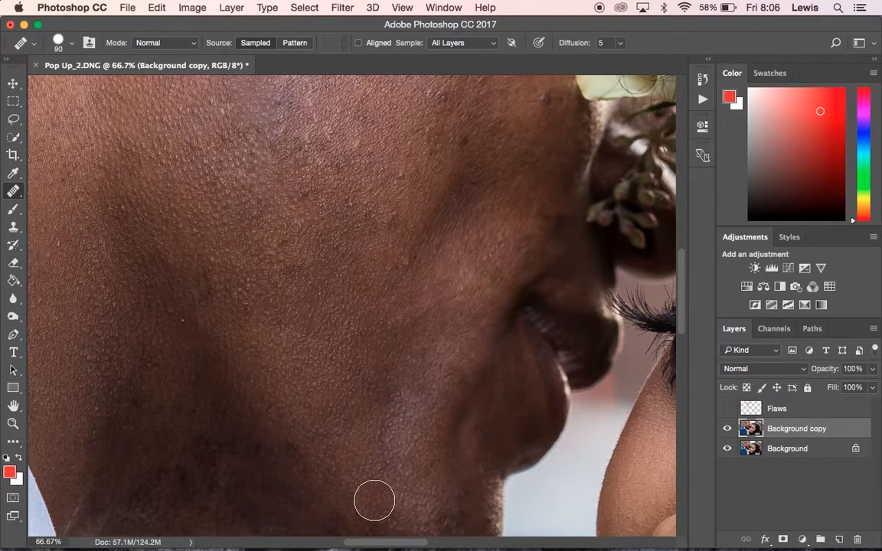
Check the marked spots on the Flaws layer, hide it again, and heal the raised bumps on the cheek near the flowers.
scroll(350, 269, "up", 7)
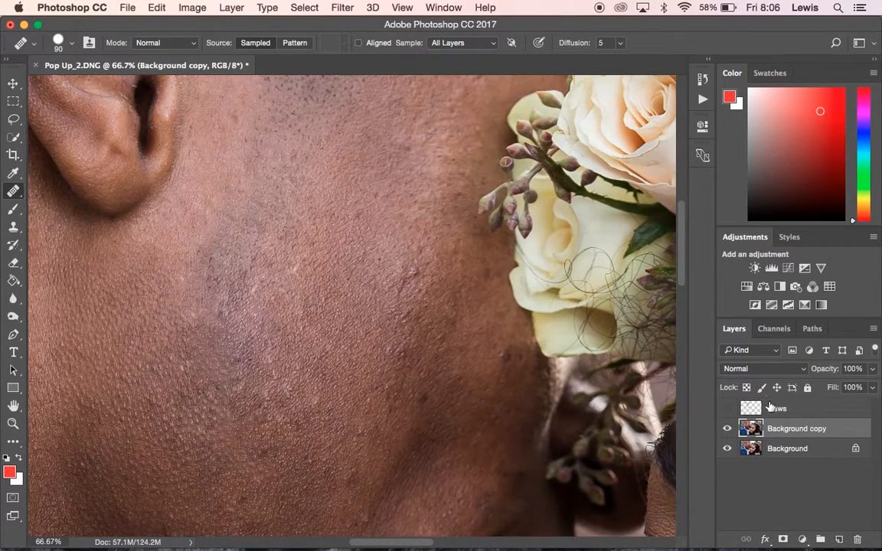
left_click(728, 408)
left_click(728, 408)
mouse_move(400, 257)
left_mouse_down()
mouse_move(409, 278)
mouse_move(391, 337)
mouse_move(378, 251)
left_mouse_up()
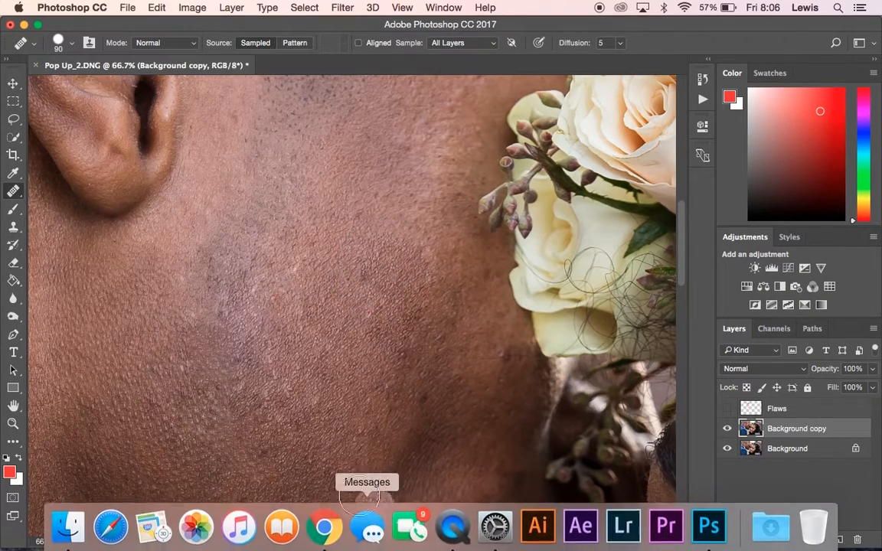
Sample the shaved scalp and heal the pale patches on the head behind the man's ear.
scroll(342, 304, "up", 5)
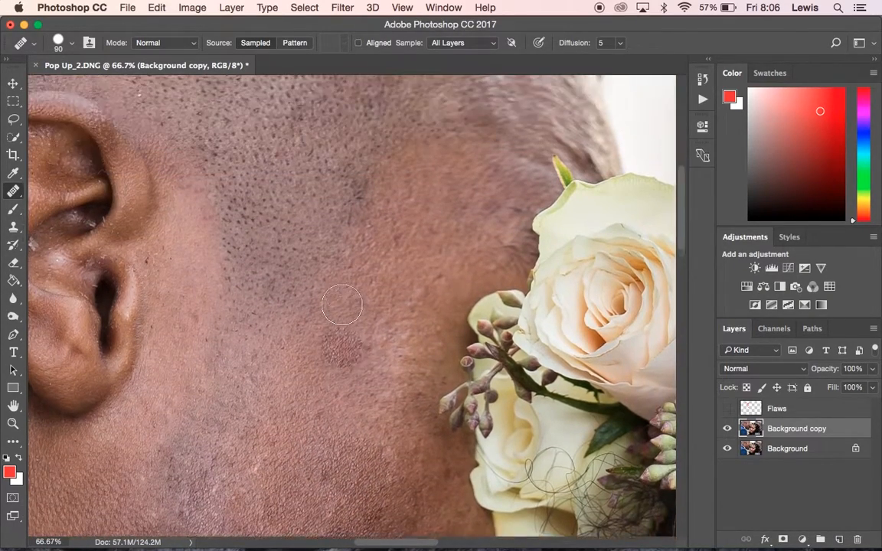
scroll(342, 304, "up", 5)
scroll(341, 305, "left", 4)
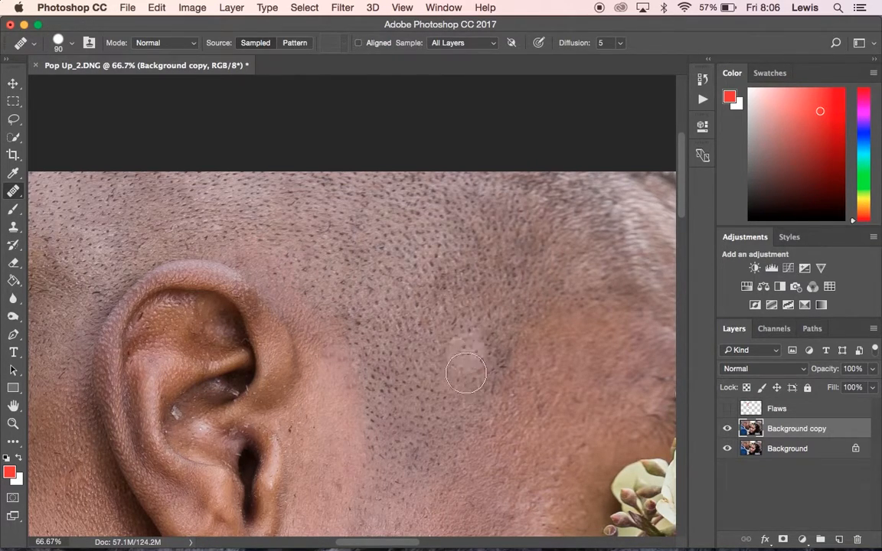
scroll(443, 425, "down", 3)
scroll(442, 425, "left", 4)
scroll(445, 428, "left", 4)
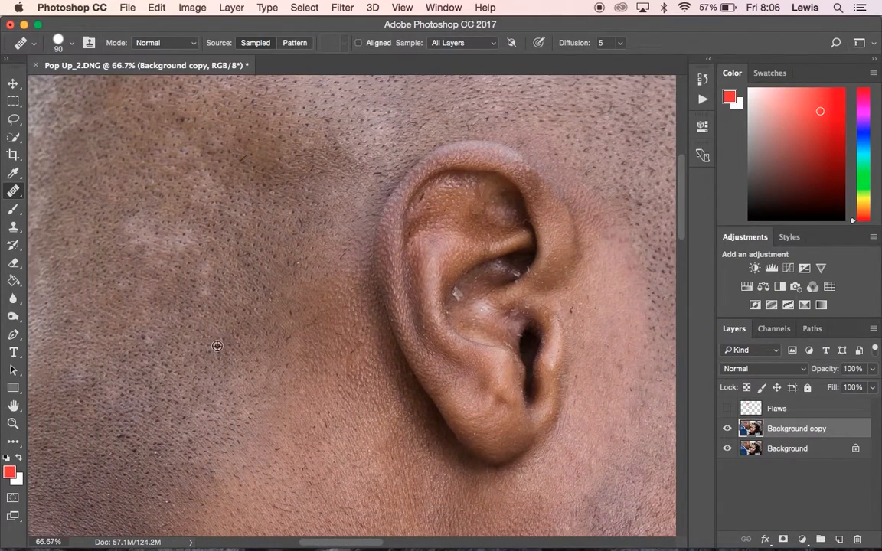
mouse_move(200, 289)
left_mouse_down()
mouse_move(206, 253)
mouse_move(181, 233)
mouse_move(153, 245)
mouse_move(128, 235)
mouse_move(142, 219)
mouse_move(154, 235)
mouse_move(200, 240)
mouse_move(219, 218)
mouse_move(198, 165)
mouse_move(172, 142)
left_mouse_up()
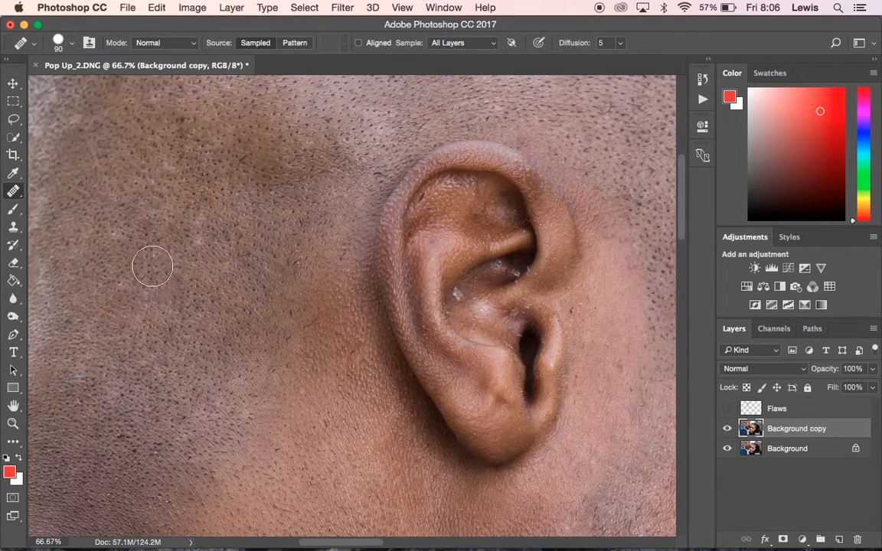
right_click(202, 209)
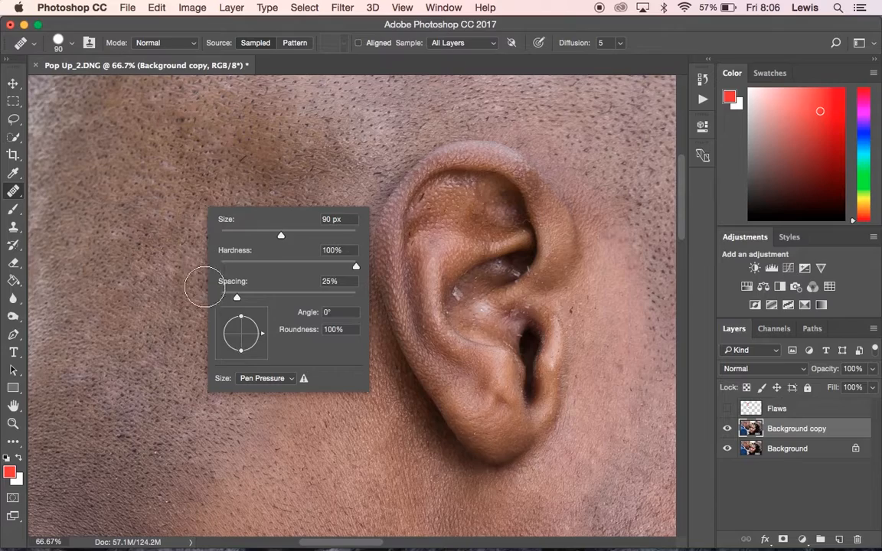
left_click(95, 307)
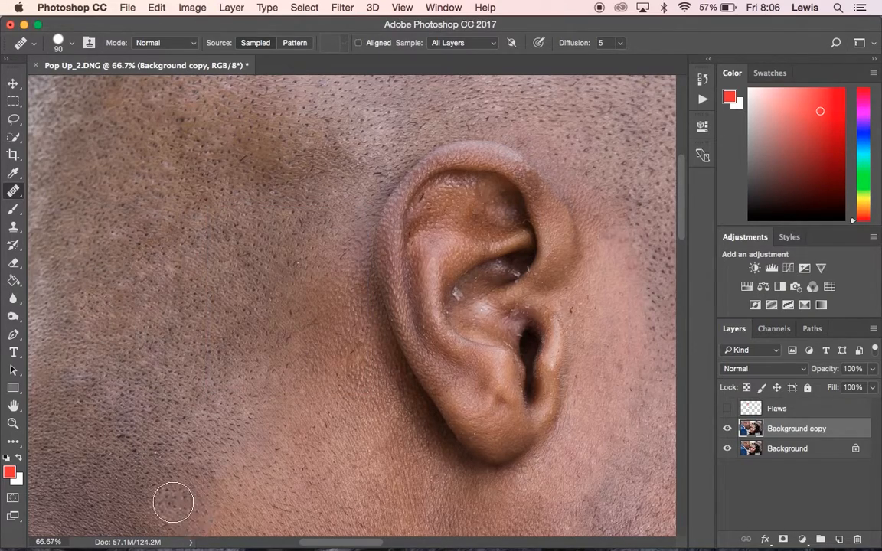
Heal the white flake in the bowl of the man's ear with a 25 px Healing Brush sampled from the adjacent skin.
scroll(173, 500, "down", 5)
left_click(299, 441)
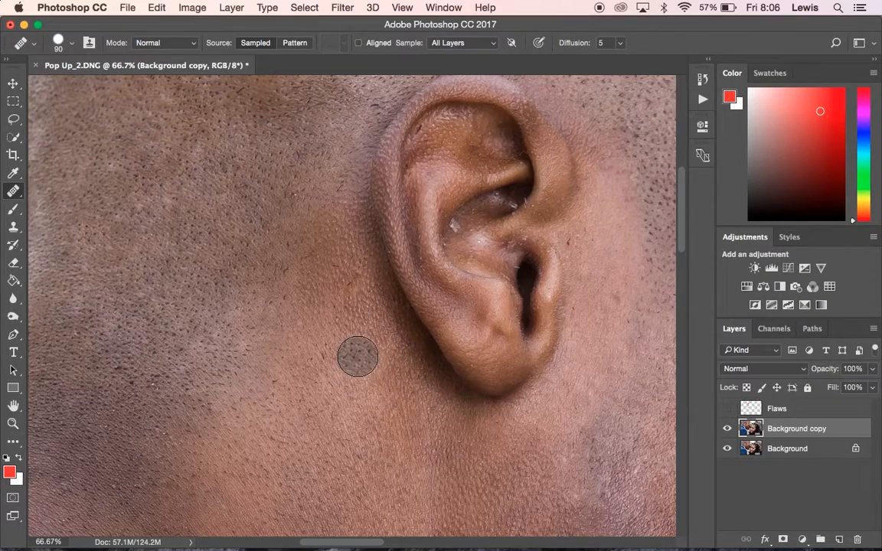
key("super+plus")
key("super+plus")
key("super+plus")
key("super+plus")
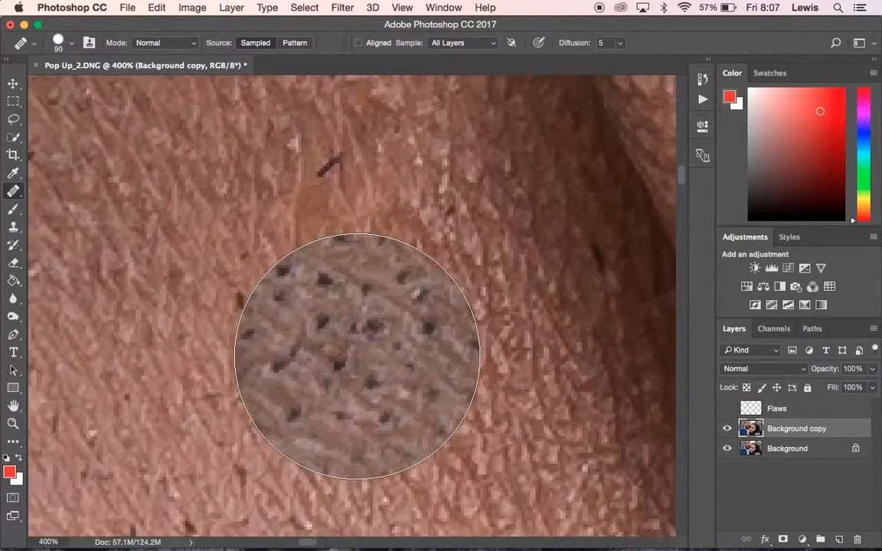
scroll(357, 356, "right", 8)
scroll(357, 356, "right", 5)
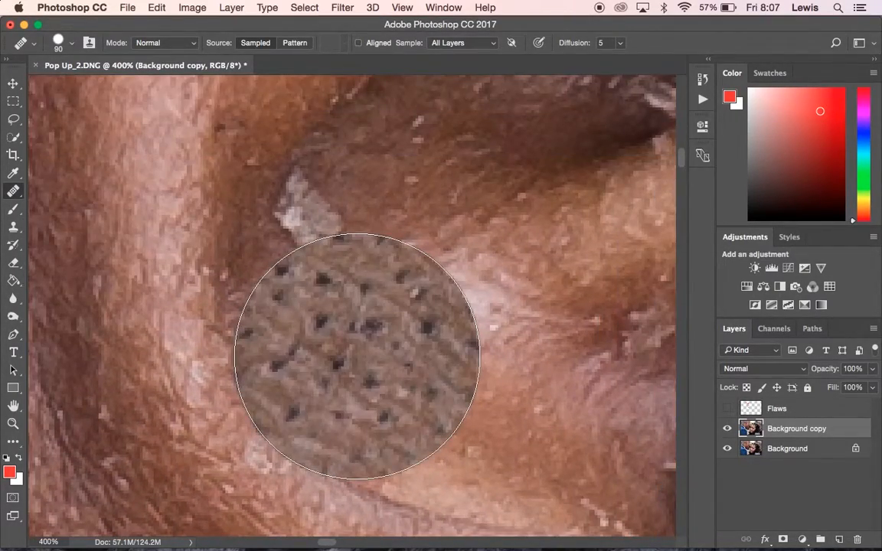
key("bracketleft")
key("bracketleft")
key("bracketleft")
key("bracketleft")
key("bracketleft")
key("bracketleft")
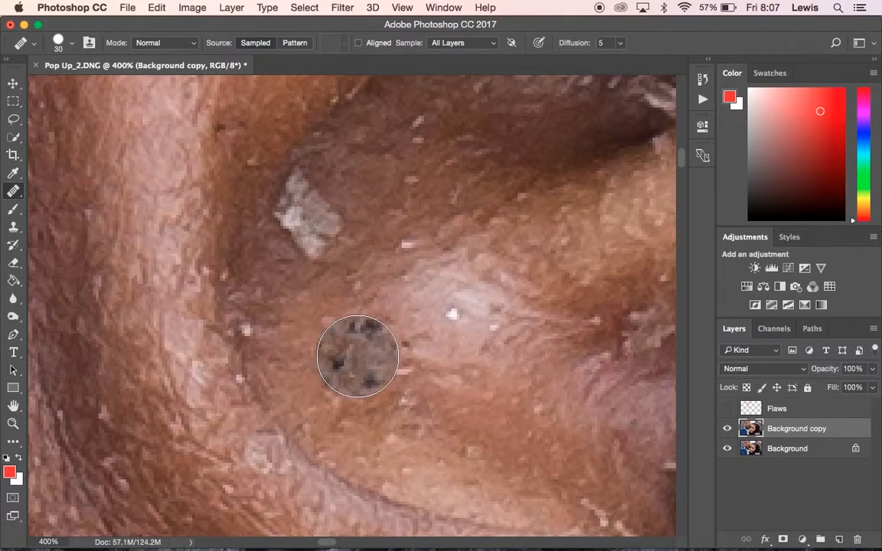
key("bracketleft")
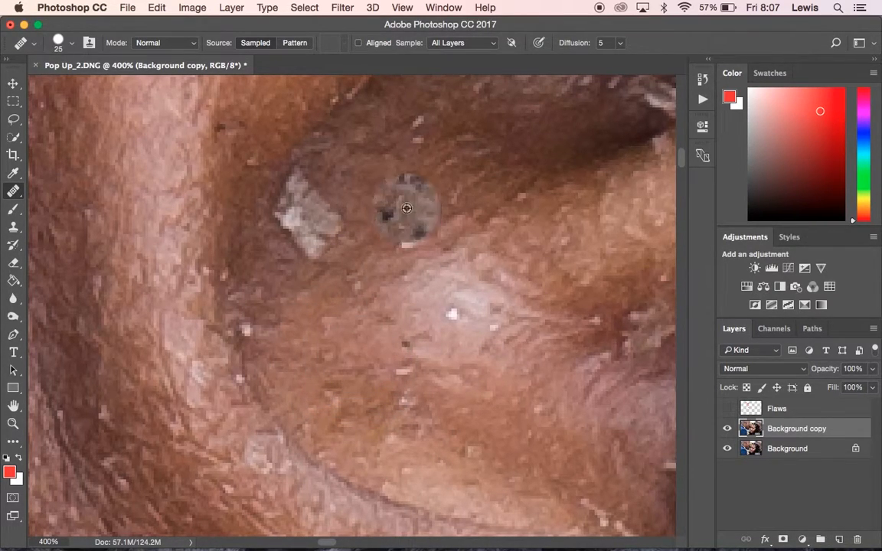
left_click(400, 195, "alt")
left_click(327, 218)
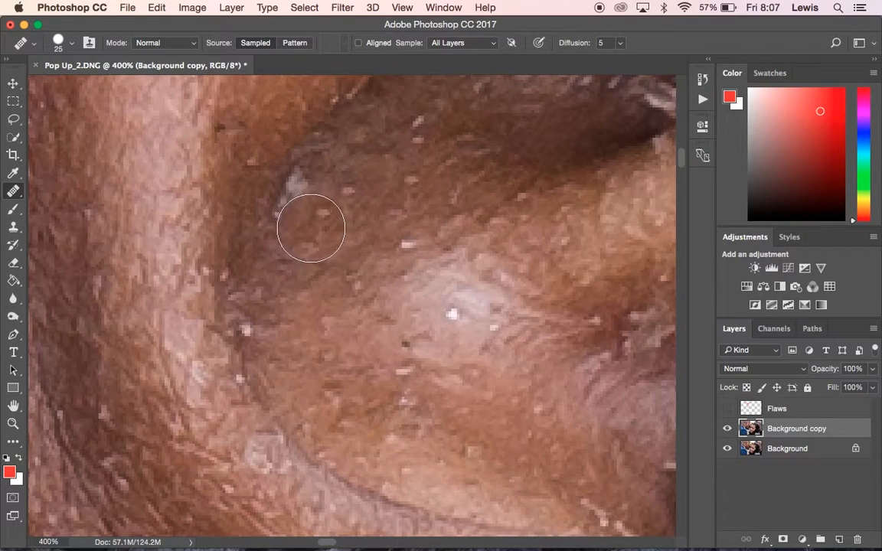
mouse_move(297, 219)
left_mouse_down()
mouse_move(307, 222)
mouse_move(325, 205)
mouse_move(305, 233)
mouse_move(296, 197)
mouse_move(317, 168)
mouse_move(305, 232)
mouse_move(356, 183)
mouse_move(312, 250)
left_mouse_up()
left_click(366, 160, "alt")
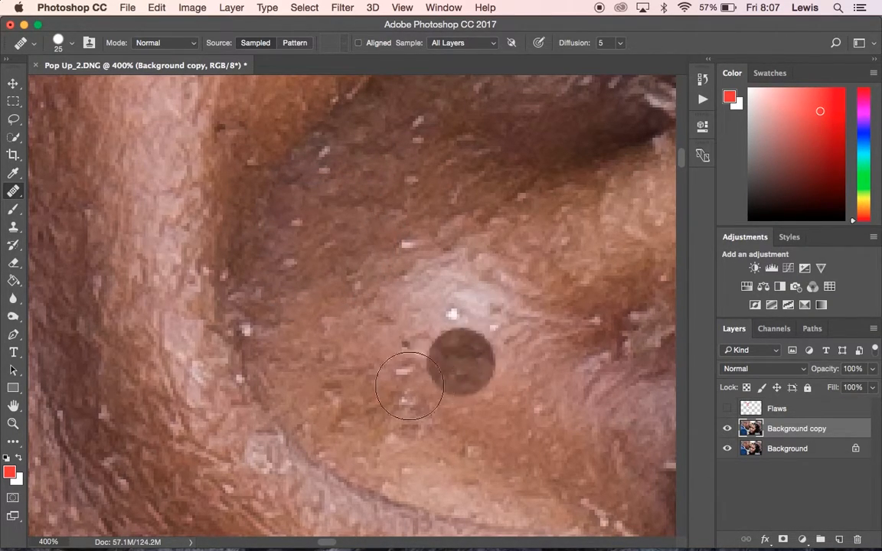
Heal the pale flakes and shiny patch in the dark upper hollow of the ear using nearby dark skin as the source.
scroll(398, 383, "right", 10)
scroll(398, 383, "up", 3)
scroll(405, 386, "up", 3)
scroll(404, 386, "right", 1)
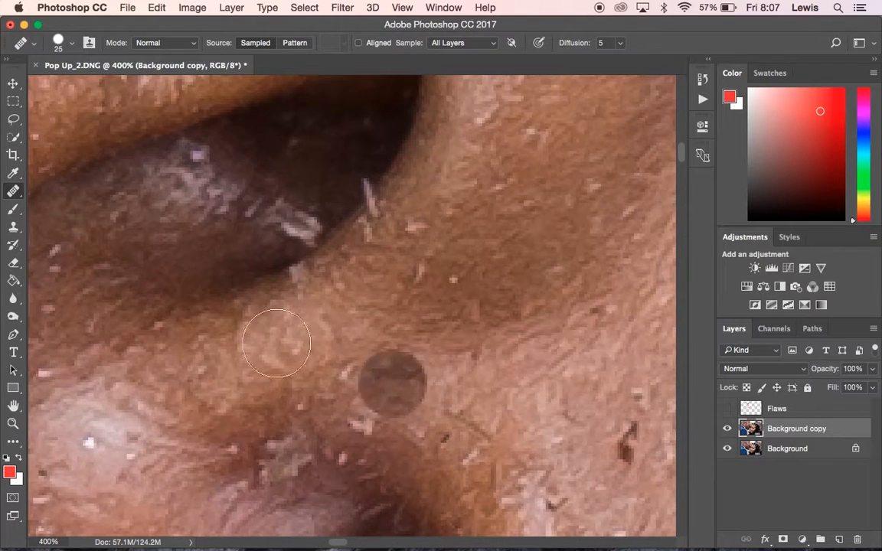
left_click(149, 267, "alt")
mouse_move(141, 213)
left_mouse_down()
mouse_move(174, 198)
mouse_move(219, 174)
mouse_move(220, 194)
mouse_move(206, 204)
mouse_move(215, 236)
mouse_move(295, 216)
mouse_move(304, 203)
mouse_move(288, 221)
mouse_move(267, 221)
mouse_move(311, 183)
mouse_move(210, 239)
mouse_move(239, 235)
mouse_move(307, 189)
mouse_move(323, 121)
left_mouse_up()
left_click(149, 255, "alt")
left_click(215, 236)
left_click(238, 234, "alt")
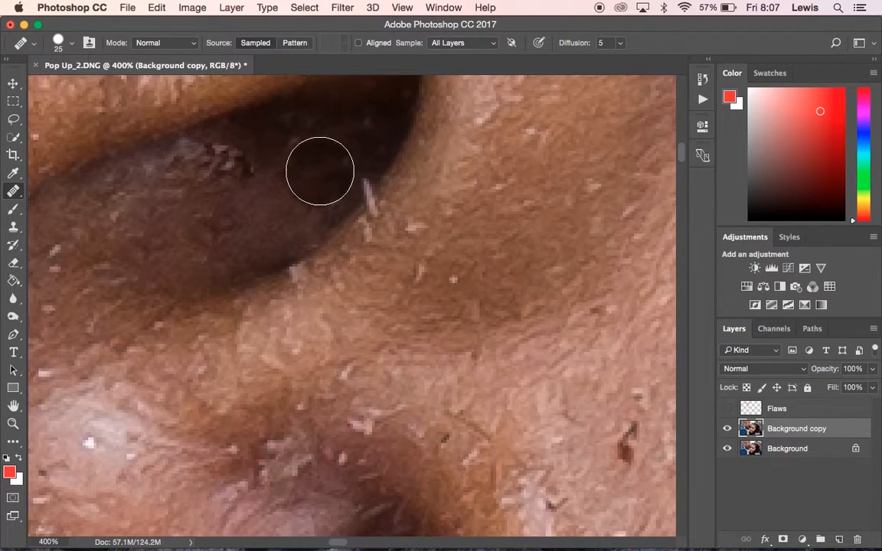
Blend the leftover purplish streaks near the upper edge of the dark hollow into the surrounding shadow.
right_click(323, 171)
left_click(297, 155)
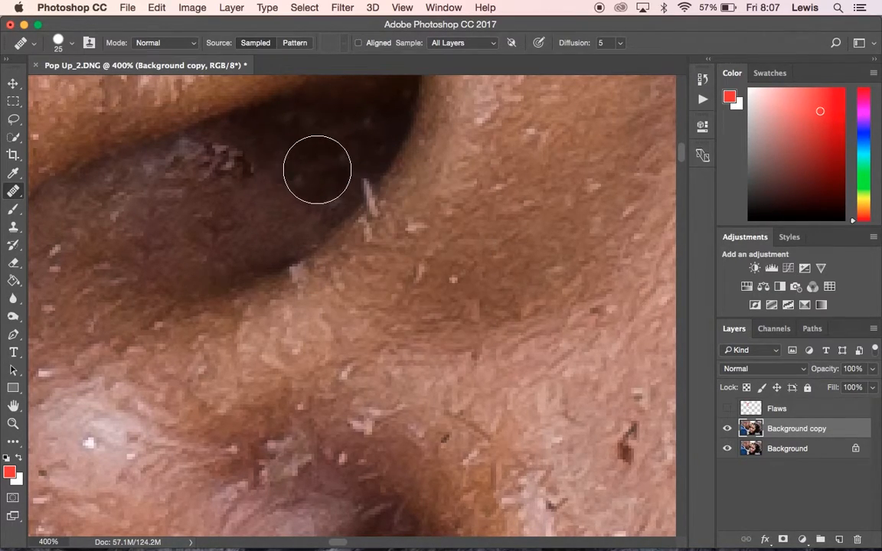
left_click(310, 185)
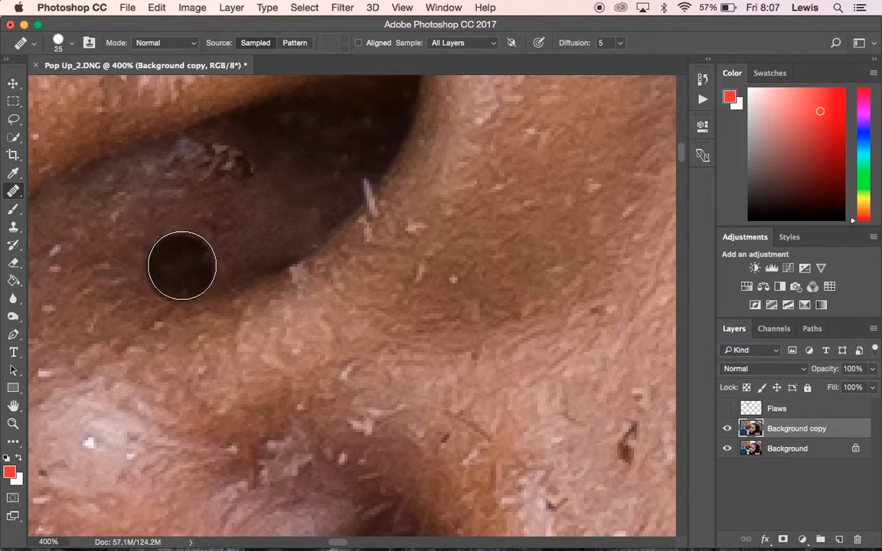
left_click(200, 237, "alt")
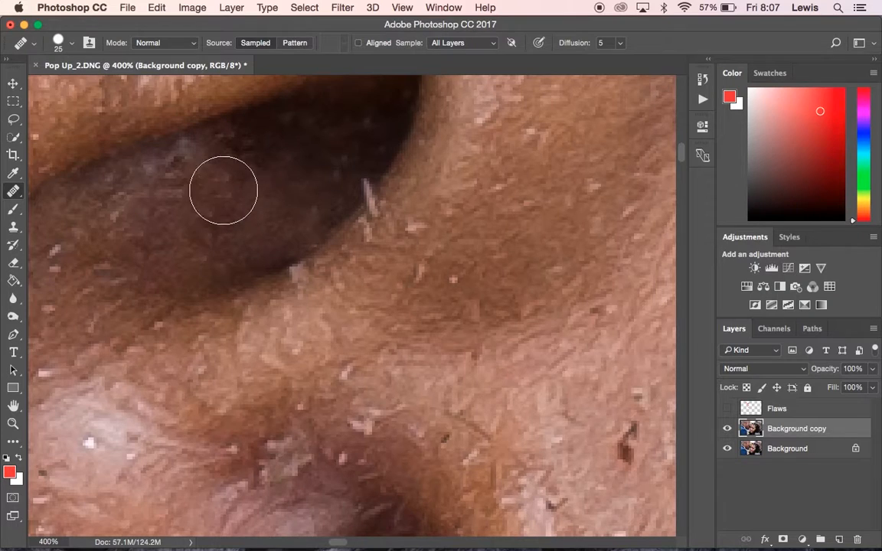
left_click_drag(205, 166, 156, 195)
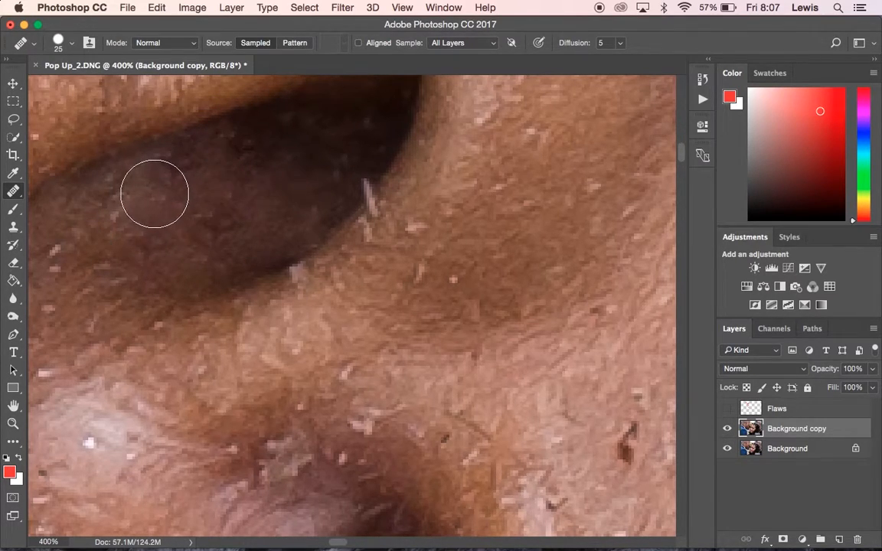
Heal the small white flakes along the rim of the dark hollow with an 8 px Healing Brush.
key("bracketleft")
key("bracketleft")
key("bracketleft")
key("bracketleft")
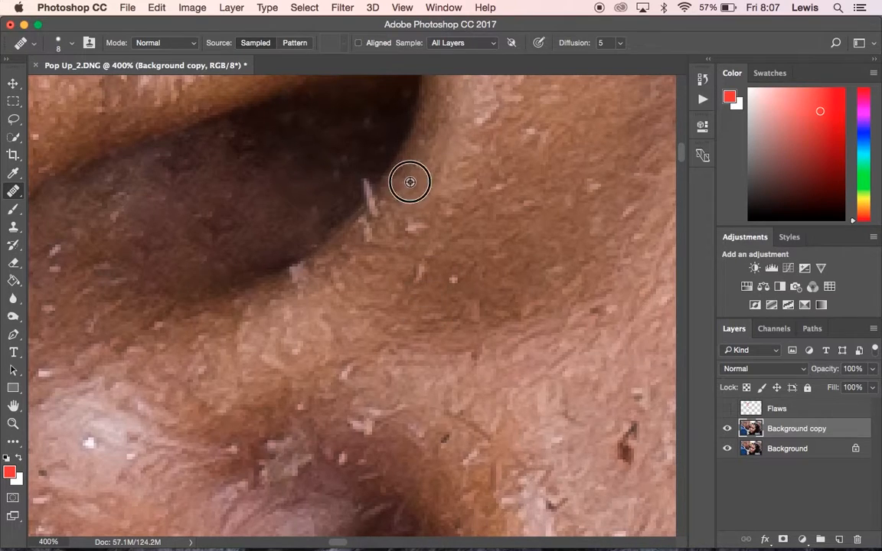
mouse_move(387, 191)
left_mouse_down()
mouse_move(324, 258)
mouse_move(387, 173)
left_mouse_up()
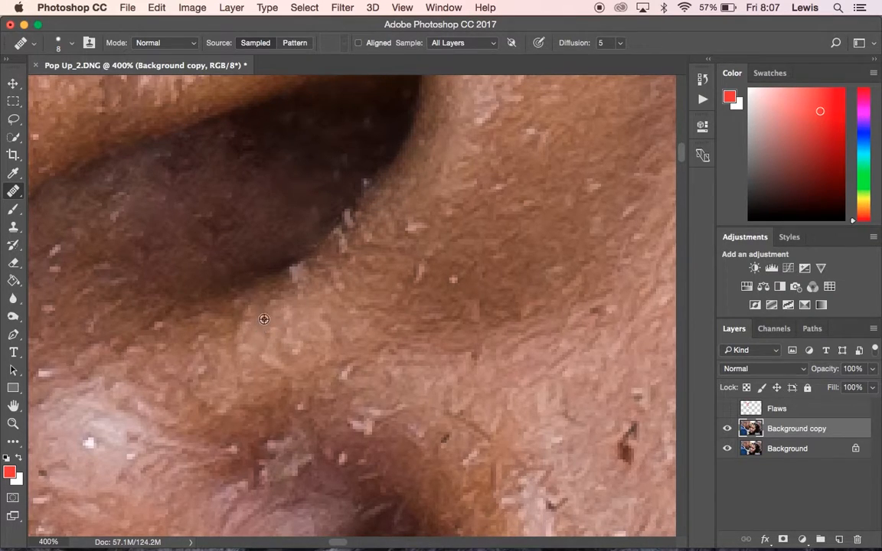
left_click_drag(277, 289, 314, 265)
Heal the pale flaky patch just above the ear canal with a 20 px Healing Brush.
scroll(279, 394, "down", 3)
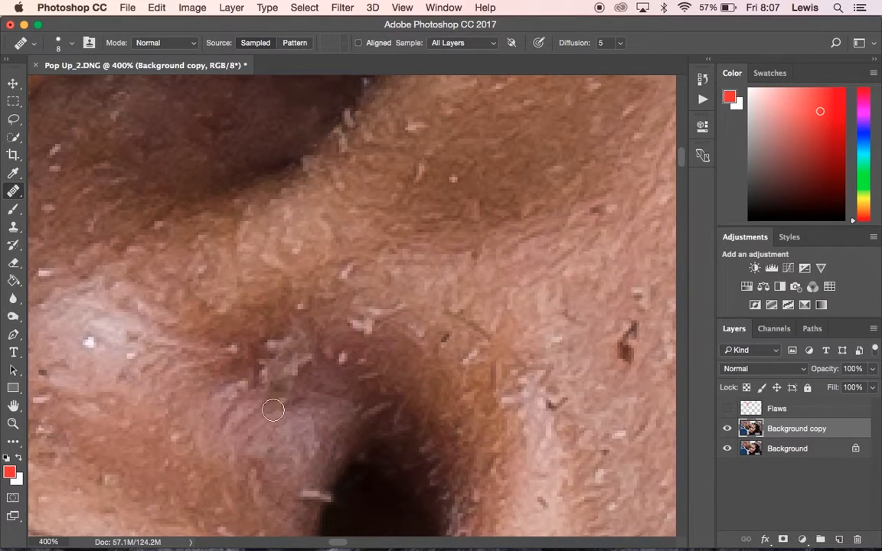
key("bracketright")
key("bracketright")
mouse_move(282, 370)
left_mouse_down()
mouse_move(277, 353)
mouse_move(302, 350)
mouse_move(246, 374)
left_mouse_up()
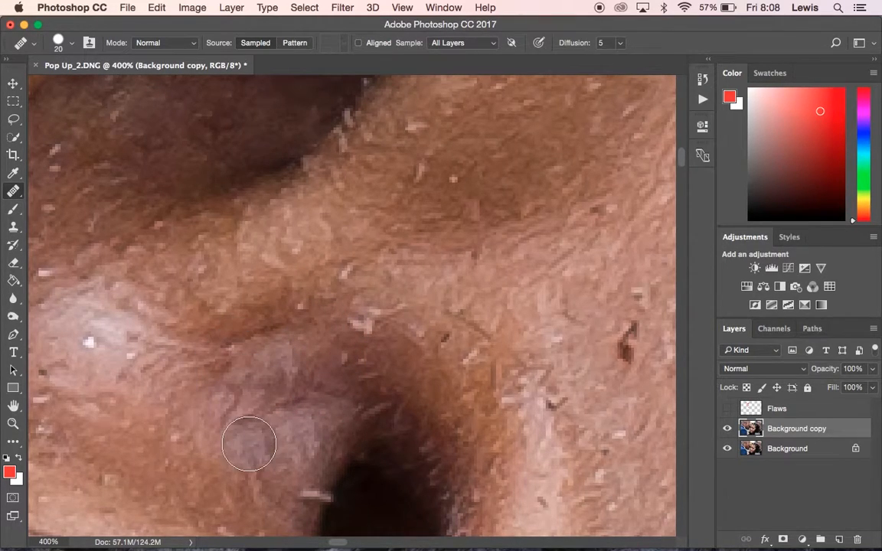
Heal the white flake sticking out at the edge of the ear canal.
scroll(253, 440, "down", 10)
scroll(294, 437, "right", 5)
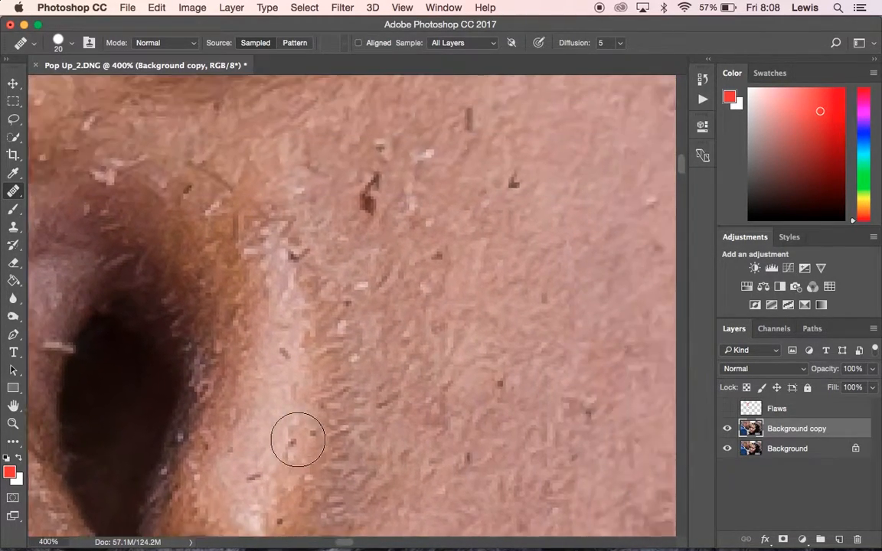
scroll(175, 298, "left", 5)
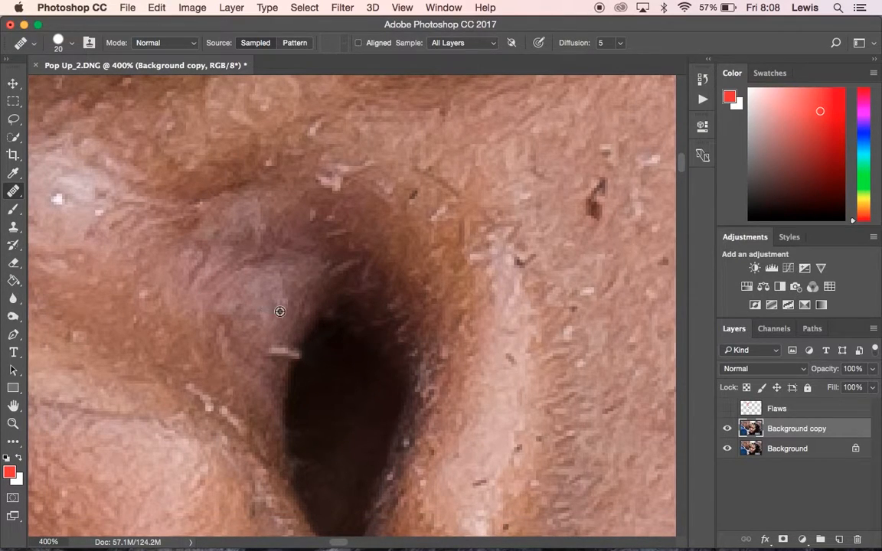
mouse_move(266, 348)
left_mouse_down()
mouse_move(260, 366)
mouse_move(252, 328)
left_mouse_up()
left_click(330, 373)
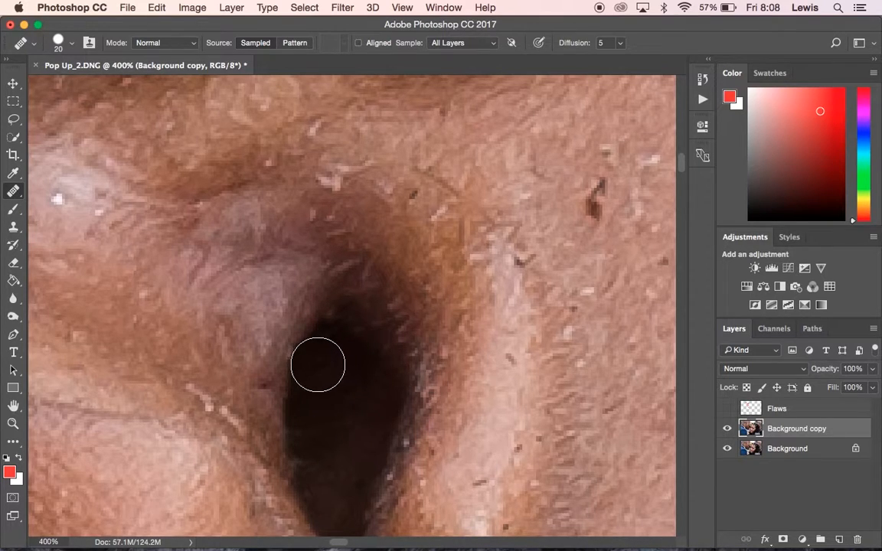
Try to remove the remaining pale speck on the ear canal's edge with the 20 px Healing Brush.
right_click(318, 365)
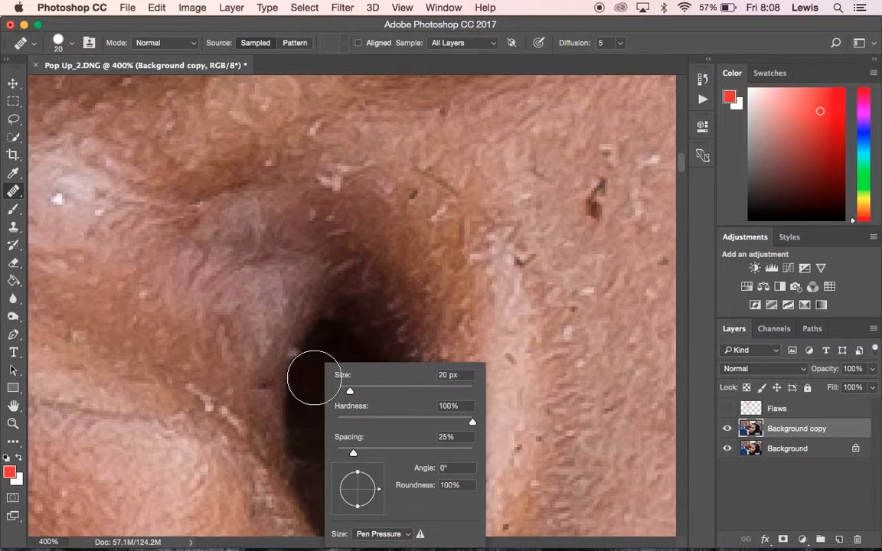
left_click(315, 377)
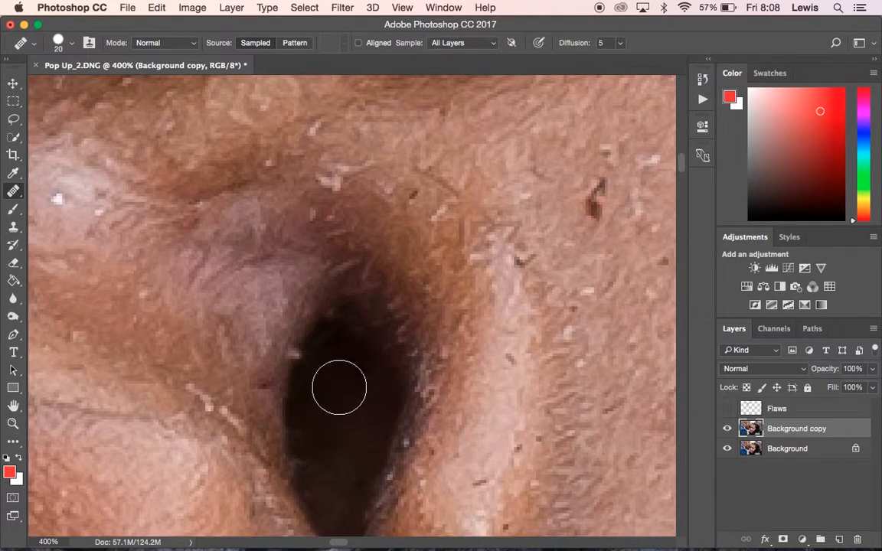
left_click(322, 361)
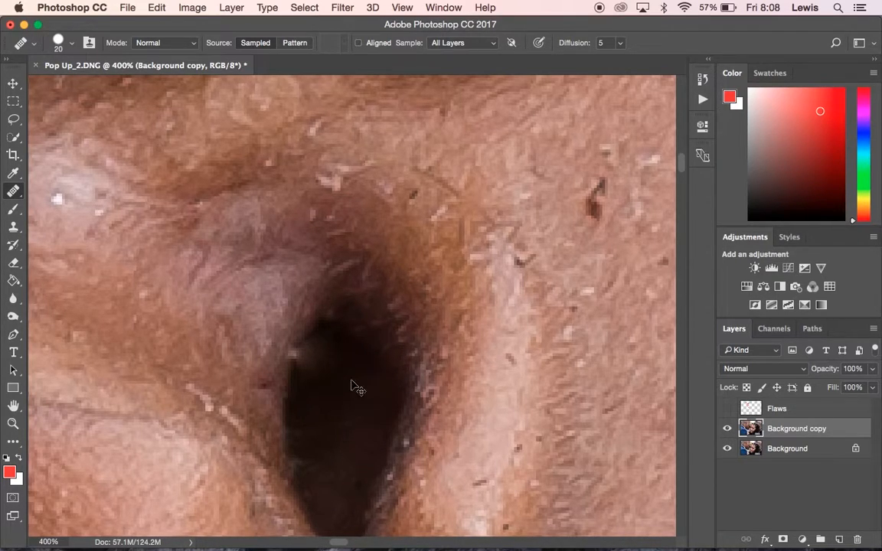
left_click_drag(319, 360, 312, 372)
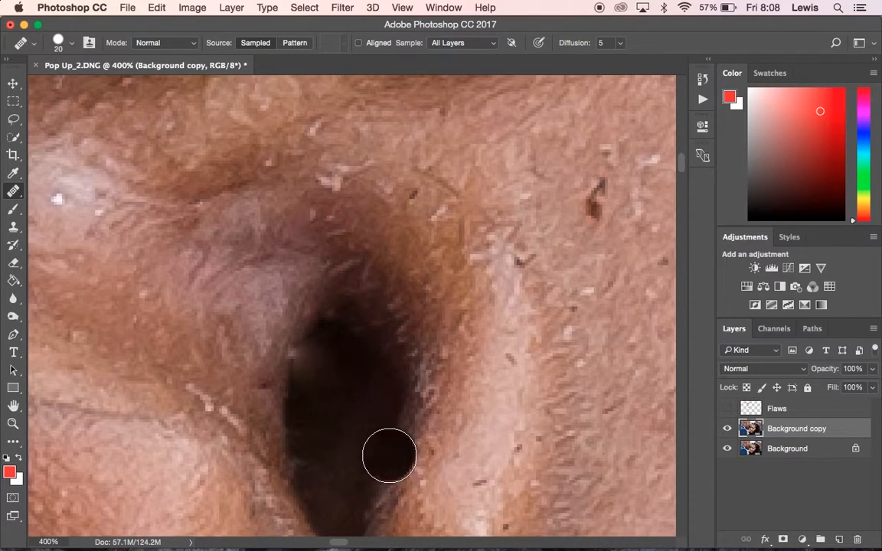
Try healing the speck on the ear canal's edge with a 9 px Healing Brush sampled from the dark canal.
key("bracketleft")
key("bracketleft")
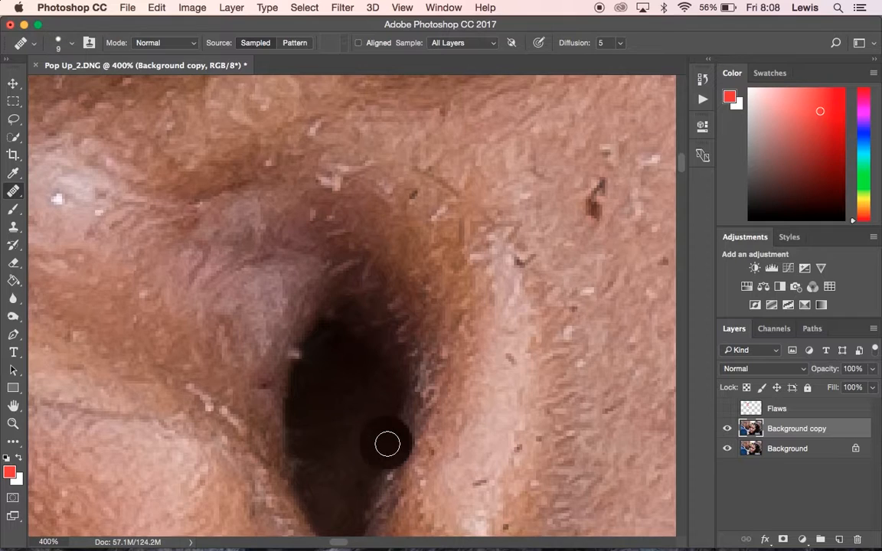
left_click(328, 361, "alt")
left_click(305, 361)
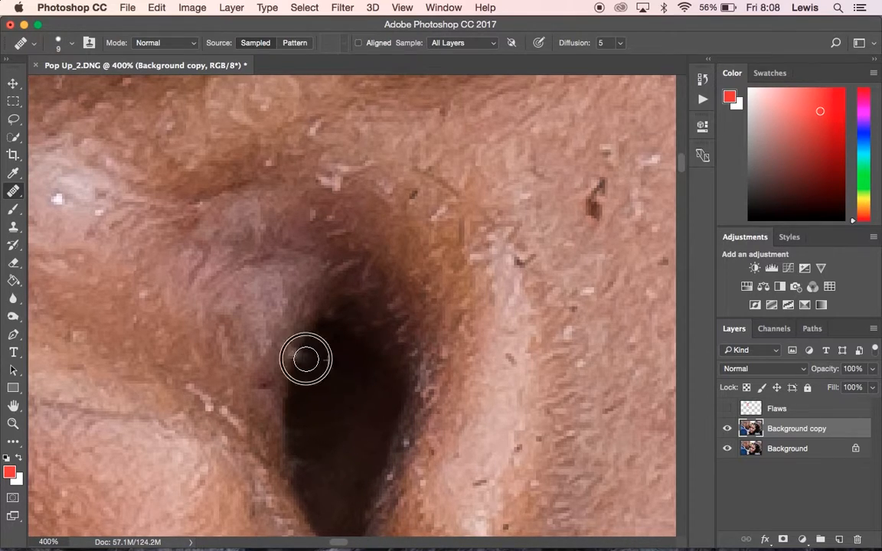
mouse_move(320, 351)
left_mouse_down()
mouse_move(303, 370)
mouse_move(305, 346)
mouse_move(317, 348)
left_mouse_up()
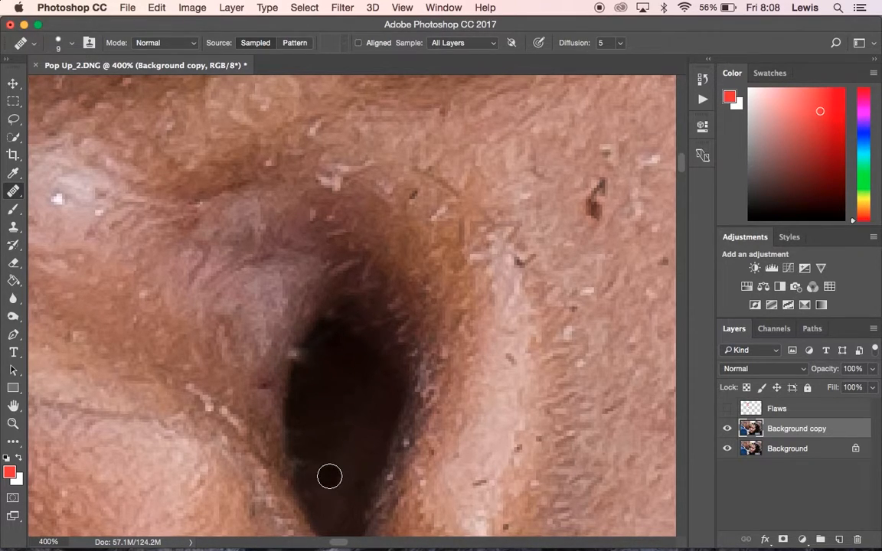
Switch to the Spot Healing Brush and try a 30 px Content-Aware heal on the speck at the ear canal's edge.
left_click(14, 193)
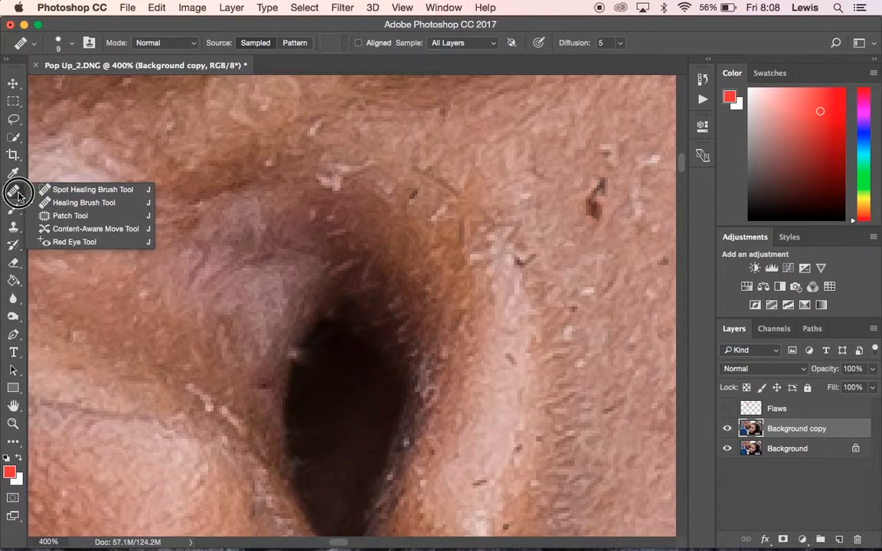
left_click(44, 190)
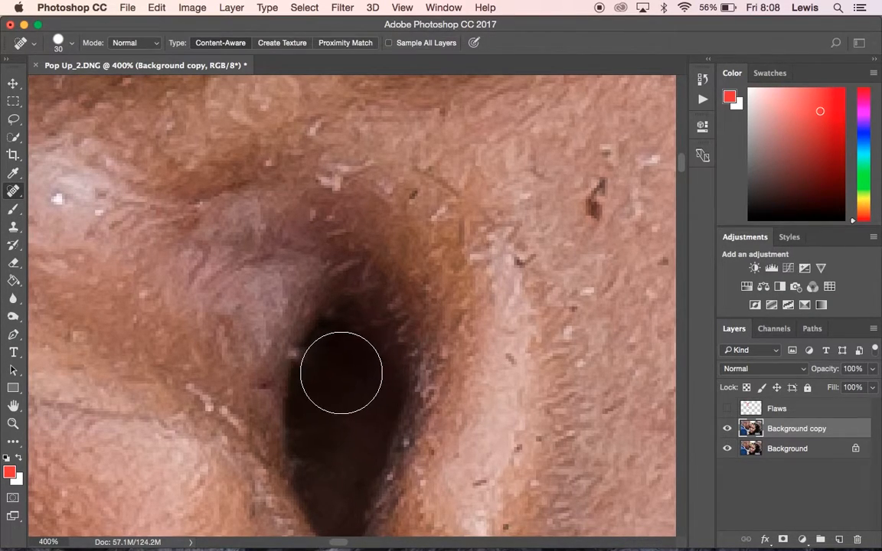
left_click(330, 370)
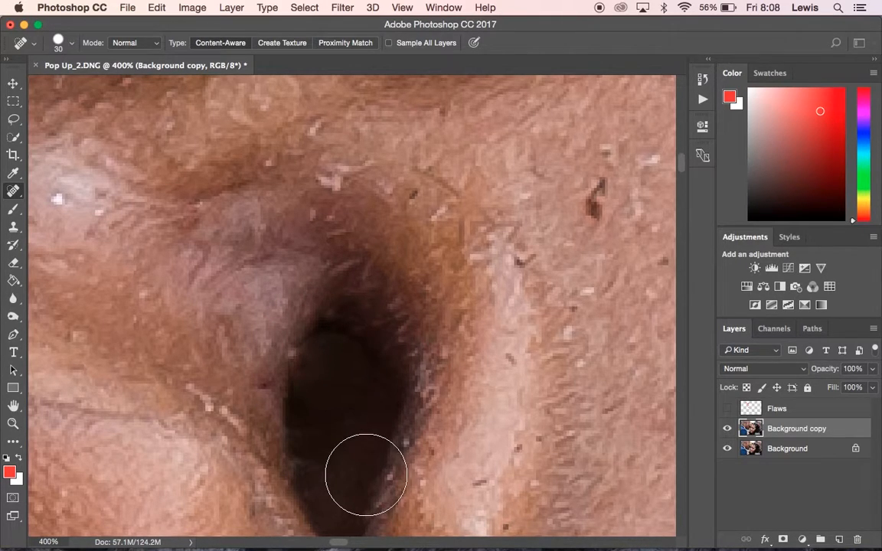
left_click(327, 383)
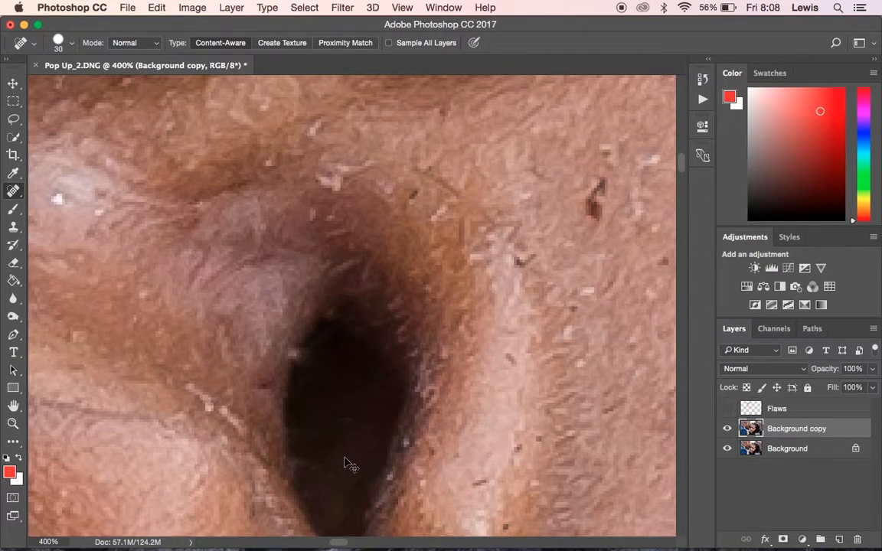
Examine the retouched ear and the man's cheek and jaw at 33.33% zoom.
key("super+minus")
key("super+minus")
key("super+minus")
key("super+minus")
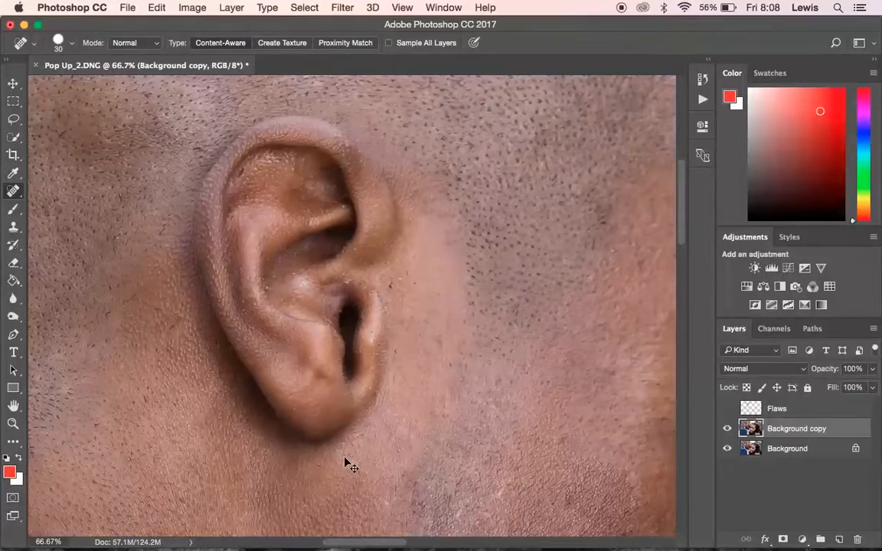
key("super+minus")
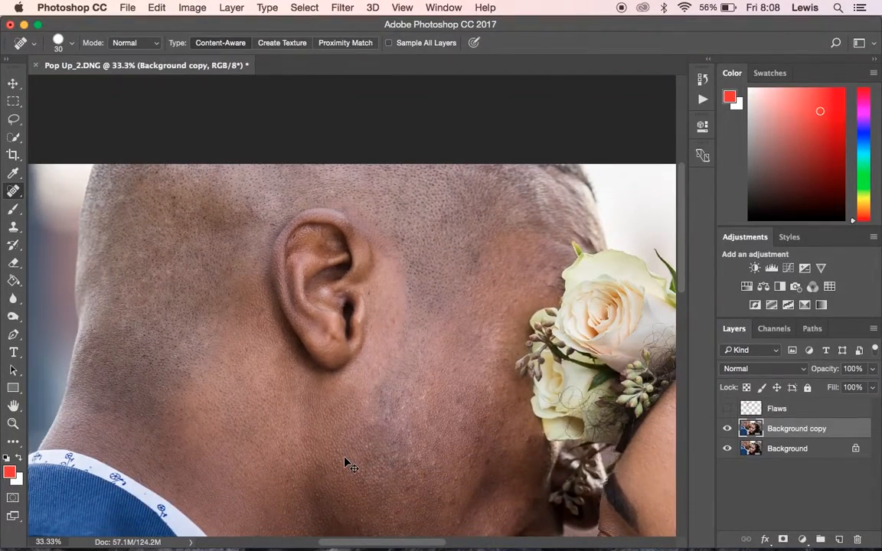
scroll(345, 459, "down", 5)
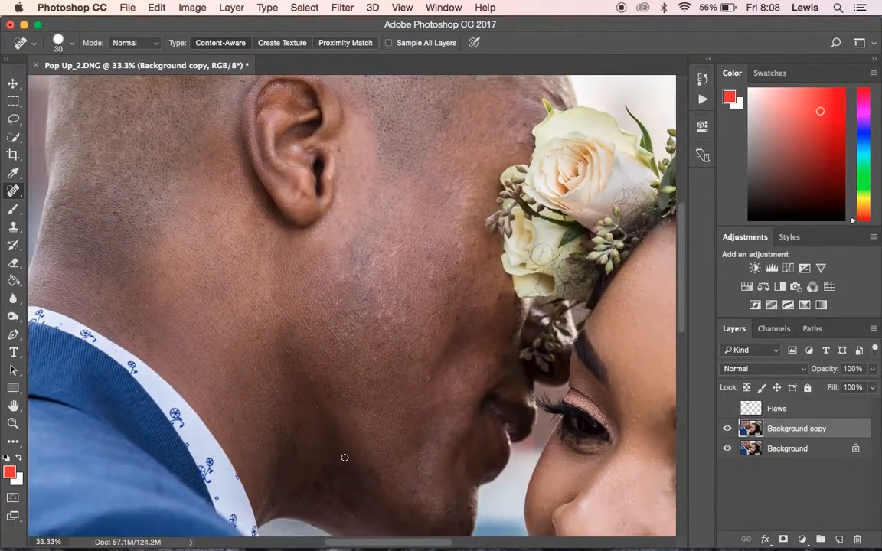
scroll(345, 457, "down", 4)
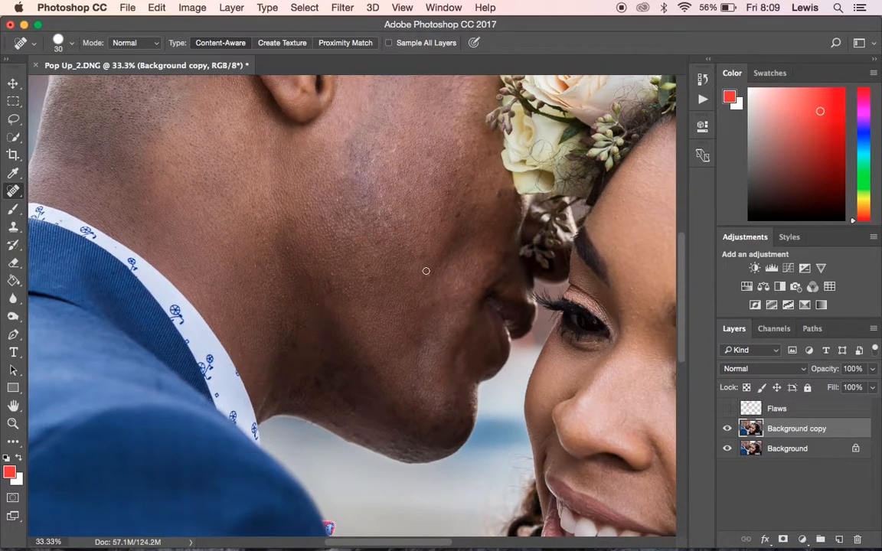
Clone smooth shadowed skin over the dark creases in the centre of the man's neck shadow with a 70 px Clone Stamp at 40% opacity.
key("super+plus")
key("super+plus")
key("super+plus")
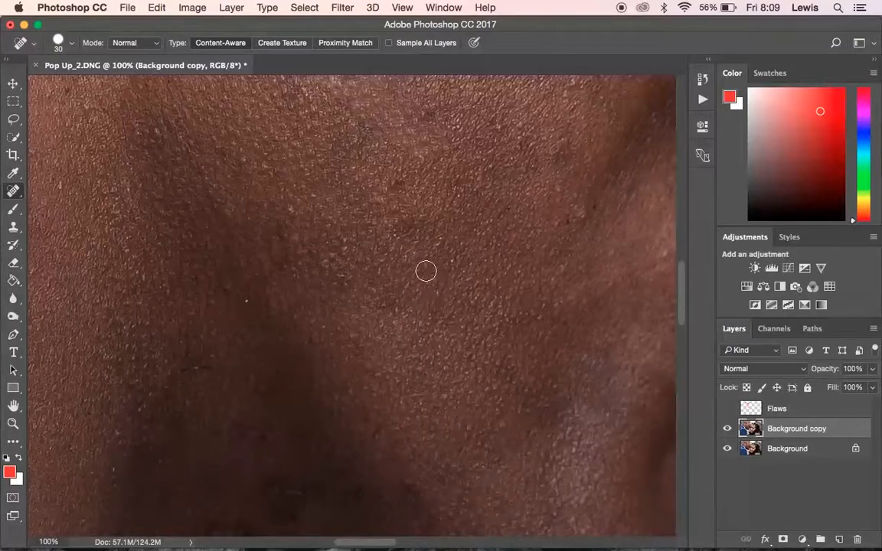
scroll(426, 271, "down", 6)
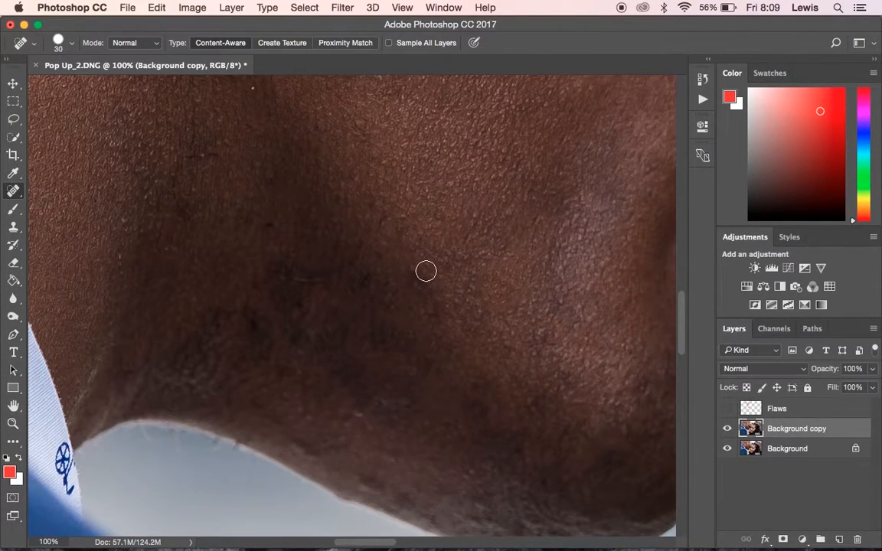
left_click(14, 227)
left_click_drag(18, 233, 58, 226)
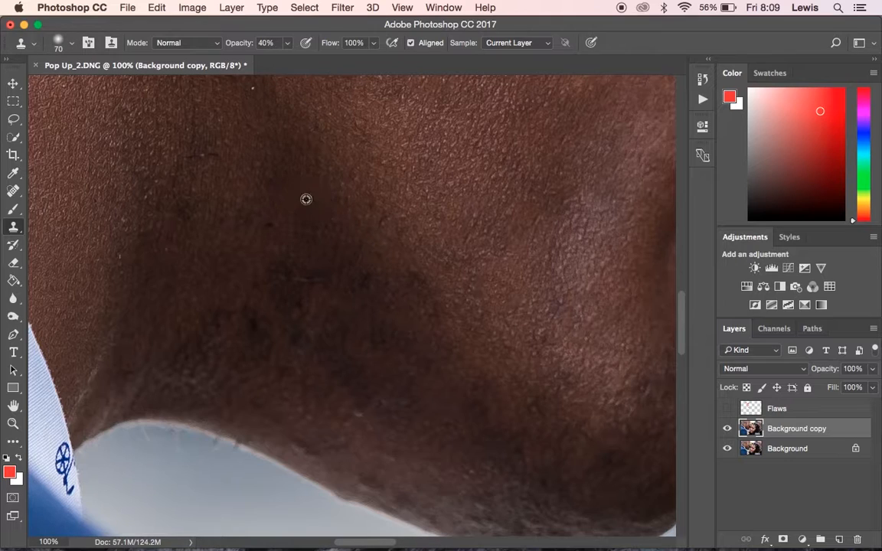
mouse_move(292, 265)
left_mouse_down()
mouse_move(276, 301)
mouse_move(287, 267)
left_mouse_up()
mouse_move(302, 229)
left_mouse_down()
mouse_move(282, 311)
mouse_move(281, 270)
mouse_move(269, 301)
mouse_move(306, 228)
mouse_move(329, 266)
mouse_move(299, 305)
mouse_move(305, 334)
mouse_move(294, 353)
left_mouse_up()
left_click(306, 252, "alt")
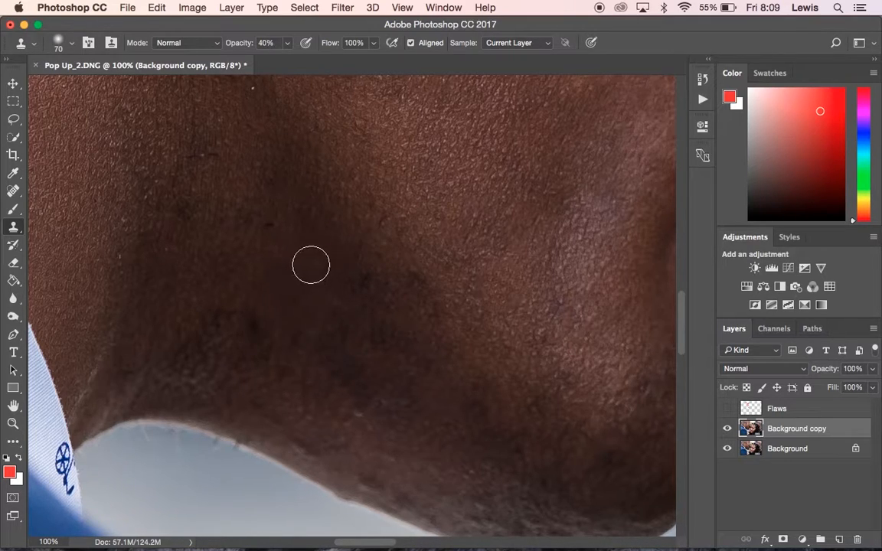
Resample nearby shadowed skin and clone over the remaining blotches and stubble between the neck shadow and the jaw's lower edge.
mouse_move(271, 297)
left_mouse_down()
mouse_move(251, 347)
mouse_move(260, 318)
left_mouse_up()
mouse_move(240, 277)
left_mouse_down()
mouse_move(183, 354)
mouse_move(234, 309)
left_mouse_up()
left_click(278, 277, "alt")
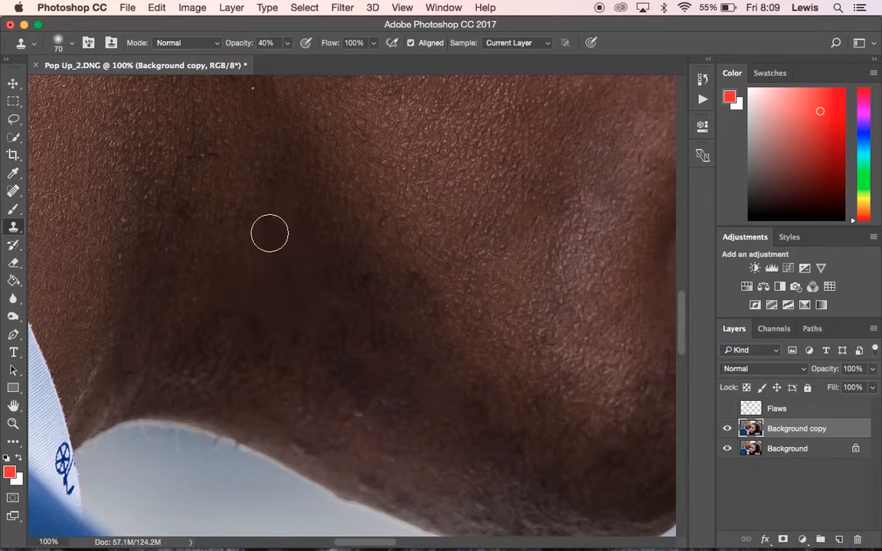
right_click(266, 224)
left_click(224, 219)
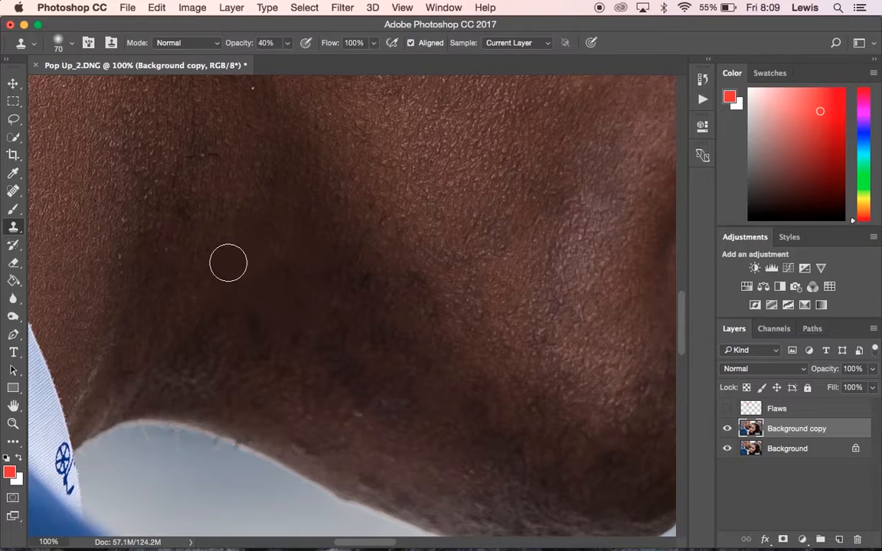
mouse_move(217, 324)
left_mouse_down()
mouse_move(175, 365)
mouse_move(174, 383)
left_mouse_up()
mouse_move(243, 308)
left_mouse_down()
mouse_move(324, 340)
mouse_move(363, 392)
left_mouse_up()
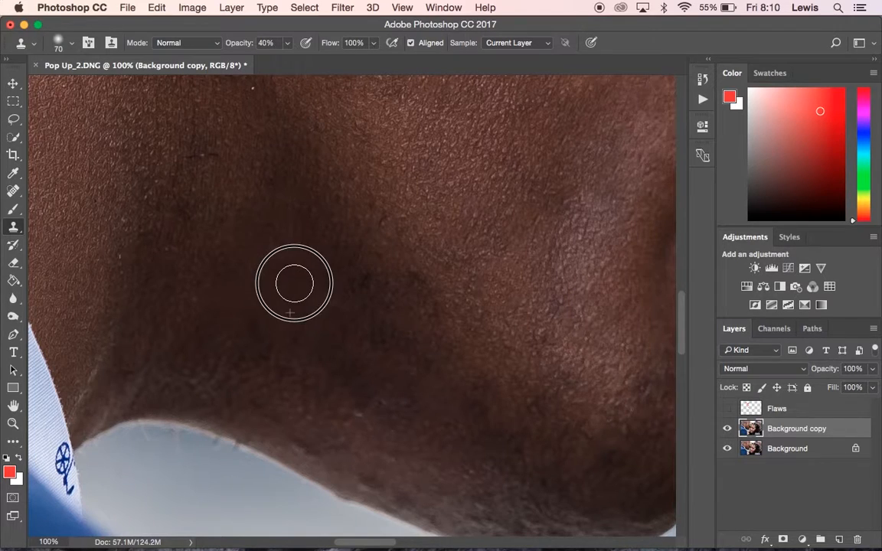
Compare the neck with and without the Background copy layer, and review the whole portrait at 16.67% zoom.
left_click(728, 429)
left_click(728, 429)
left_click(727, 429)
left_click(727, 429)
key("super+minus")
key("super+minus")
key("super+minus")
key("super+minus")
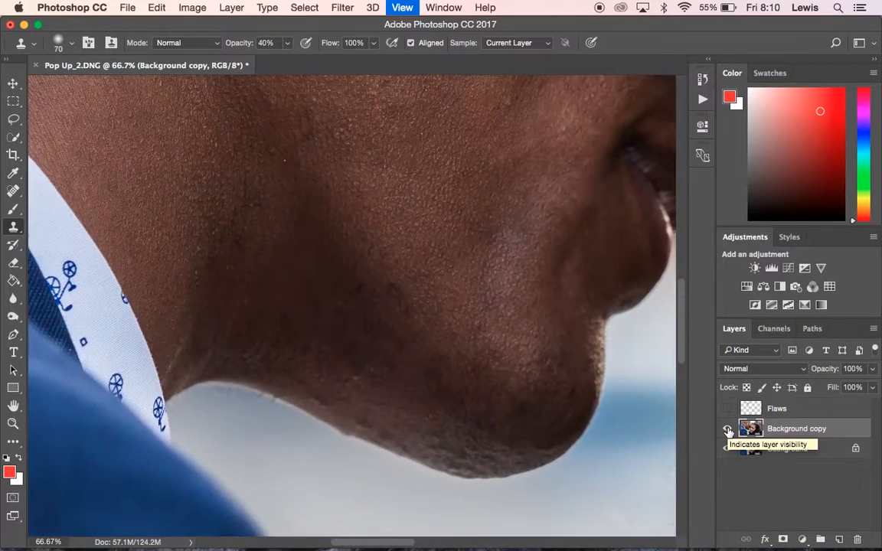
key("super+minus")
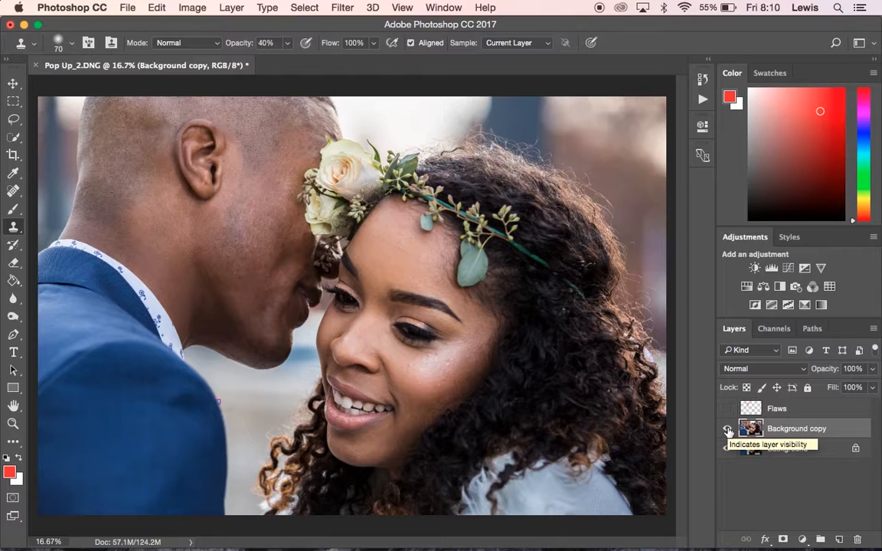
Heal the dark mark beside the jaw's lower edge with the Content-Aware Spot Healing Brush enlarged to 45 px.
key("super+plus")
key("super+plus")
key("super+plus")
key("super+plus")
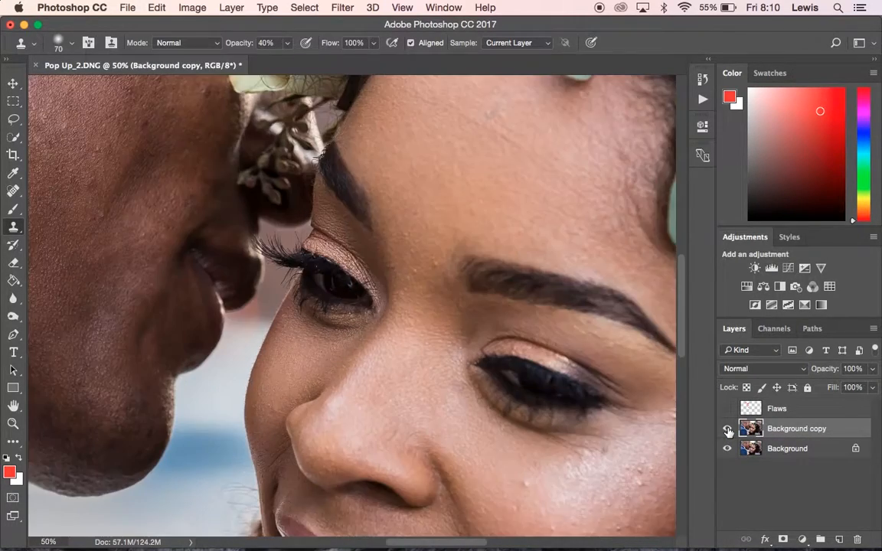
scroll(79, 338, "left", 10)
scroll(82, 340, "down", 6)
scroll(80, 340, "left", 2)
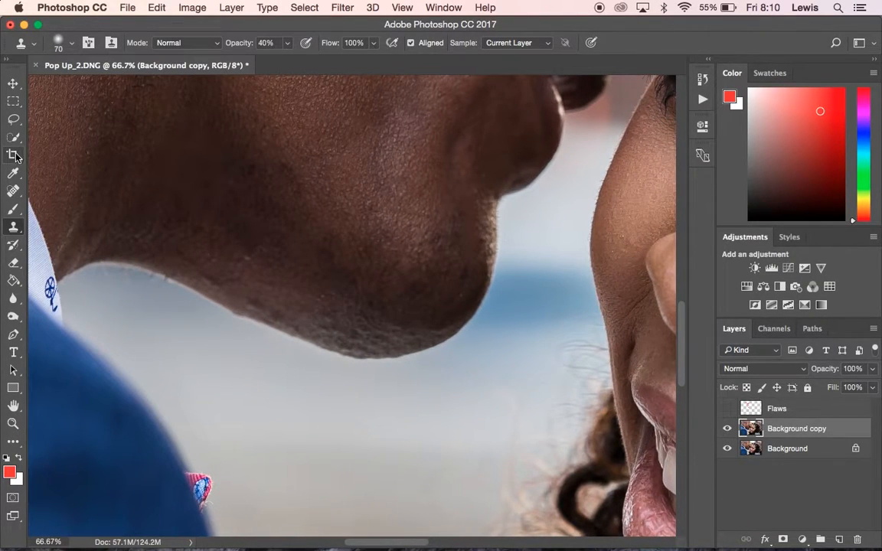
left_click(15, 191)
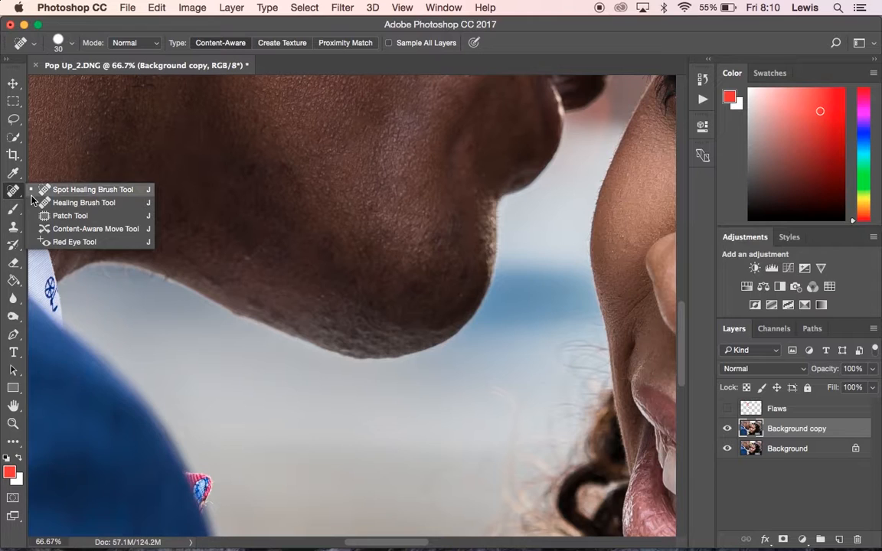
left_click(60, 190)
scroll(330, 306, "up", 4)
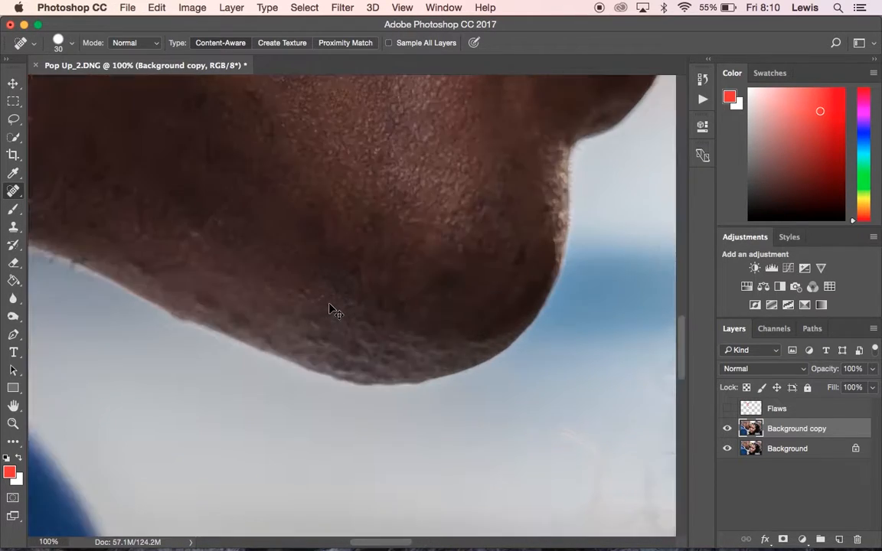
scroll(330, 306, "down", 1)
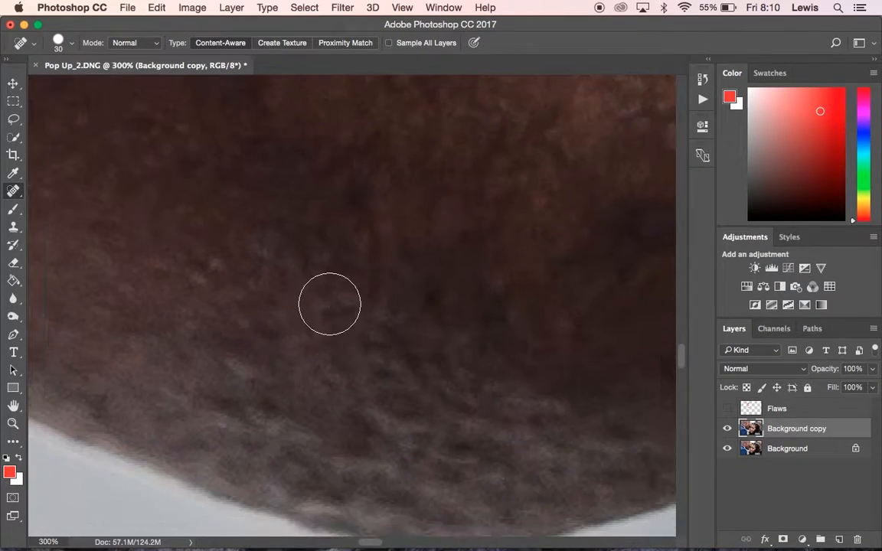
scroll(330, 304, "left", 5)
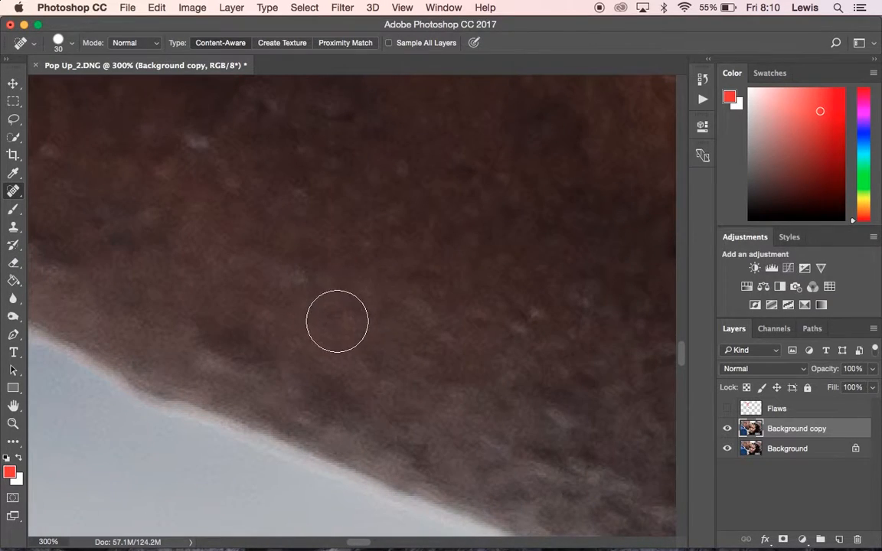
key("]")
key("]")
key("]")
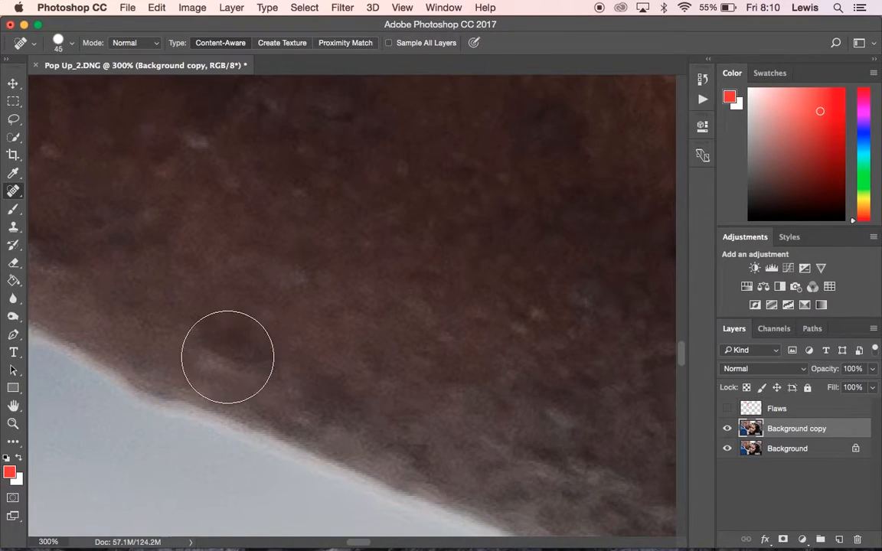
left_click(238, 344)
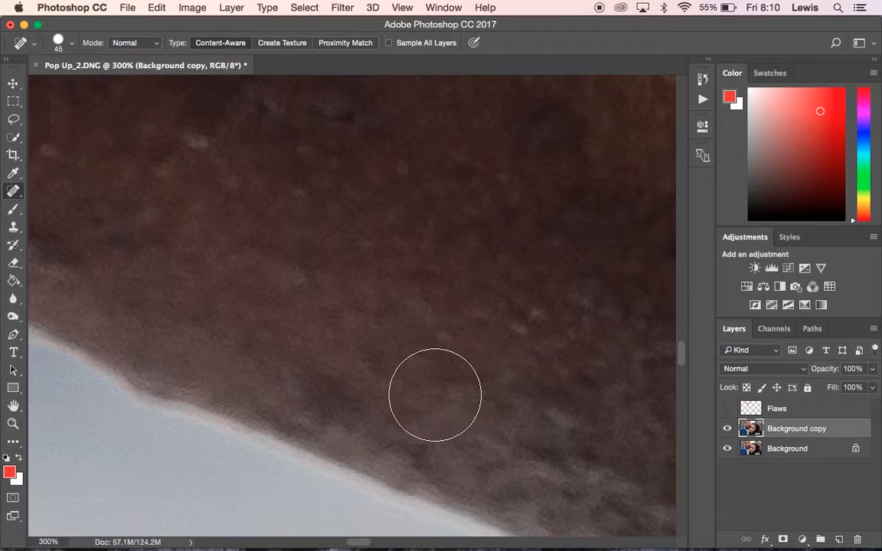
Brush Content-Aware healing strokes over the uneven dark patches in the shadowed skin of the man's lower cheek and jaw.
scroll(434, 395, "down", 2)
scroll(433, 397, "up", 5)
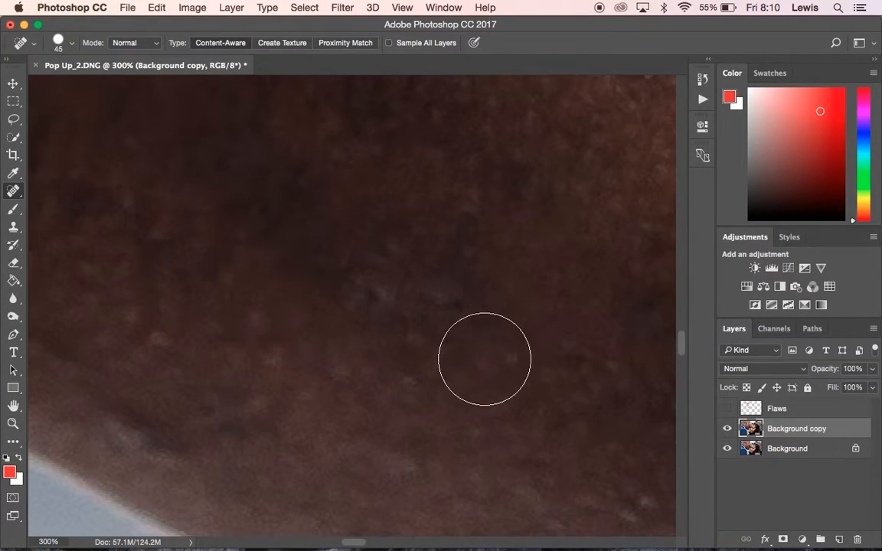
scroll(482, 374, "down", 3)
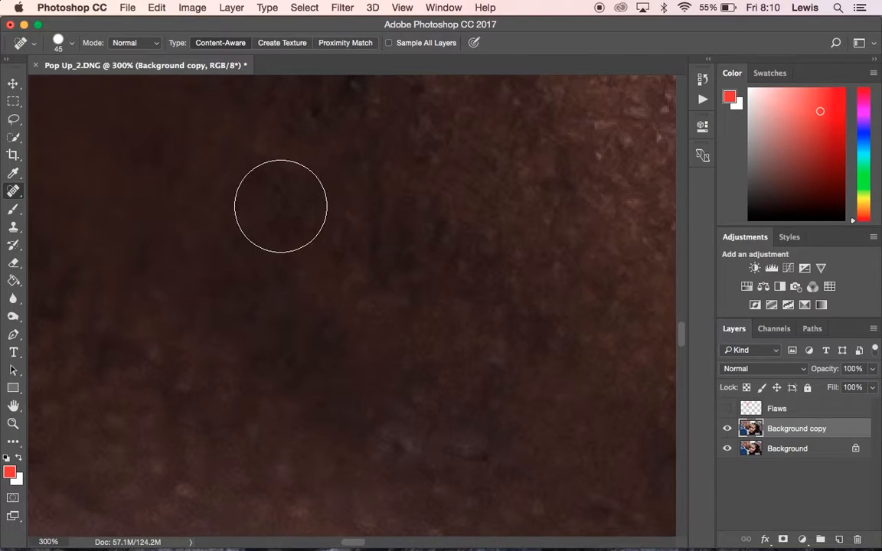
mouse_move(260, 175)
left_mouse_down()
mouse_move(333, 198)
mouse_move(473, 287)
mouse_move(521, 349)
mouse_move(517, 368)
mouse_move(493, 421)
mouse_move(433, 429)
mouse_move(295, 349)
mouse_move(252, 301)
left_mouse_up()
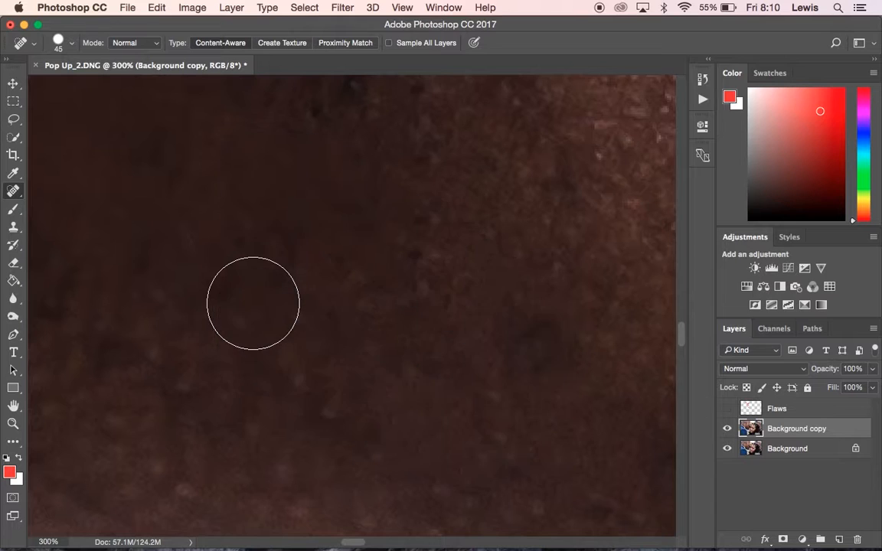
mouse_move(360, 376)
left_mouse_down()
mouse_move(275, 306)
mouse_move(220, 240)
mouse_move(219, 216)
mouse_move(153, 117)
left_mouse_up()
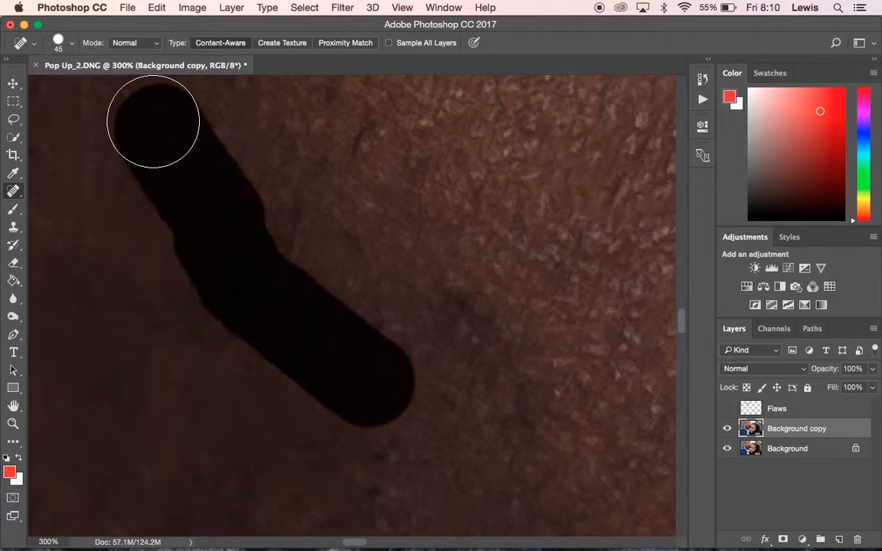
mouse_move(431, 299)
left_mouse_down()
mouse_move(461, 343)
mouse_move(521, 440)
left_mouse_up()
mouse_move(441, 513)
left_mouse_down()
mouse_move(346, 327)
mouse_move(298, 306)
left_mouse_up()
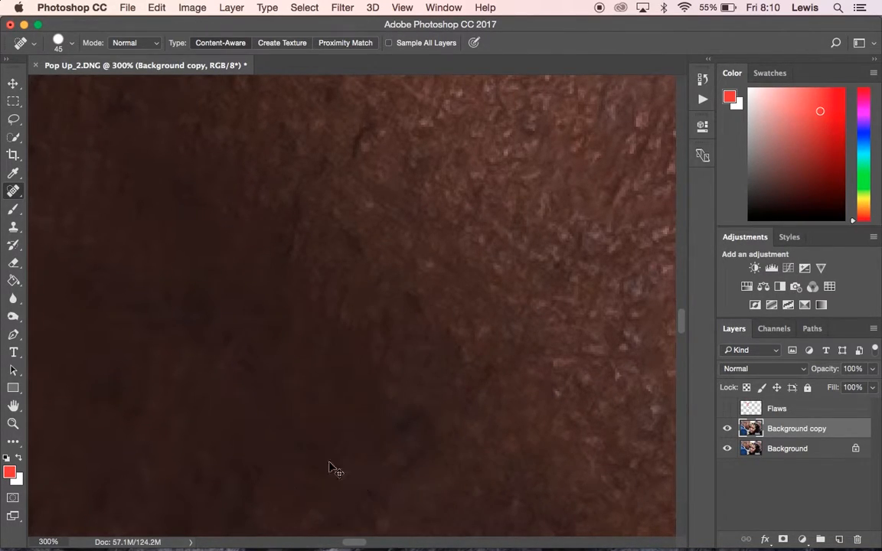
Heal the remaining blotches and pale specks along the underside of the jaw towards the chin with the 45 px Spot Healing Brush.
key("super+minus")
key("super+minus")
key("super+minus")
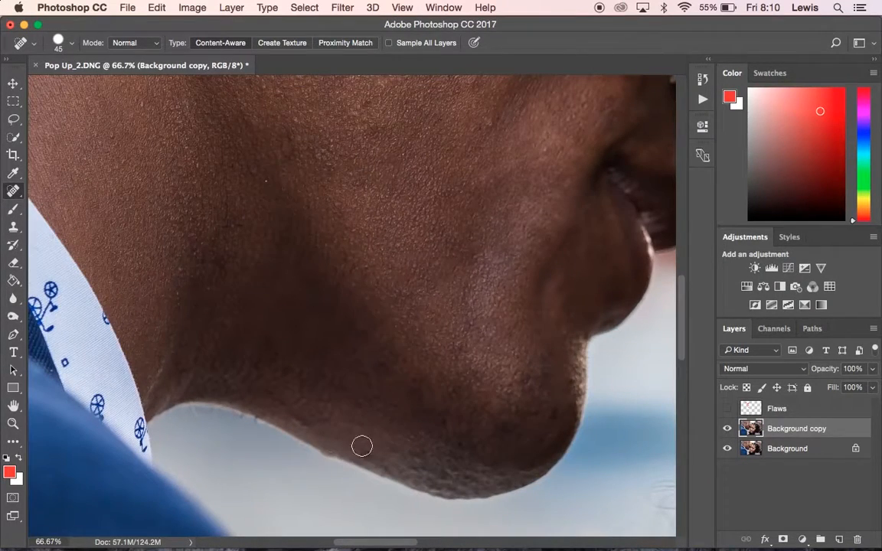
mouse_move(359, 331)
left_mouse_down()
mouse_move(381, 377)
mouse_move(462, 424)
left_mouse_up()
left_click_drag(320, 431, 264, 392)
mouse_move(357, 451)
left_mouse_down()
mouse_move(429, 479)
mouse_move(452, 476)
mouse_move(460, 442)
mouse_move(450, 431)
mouse_move(438, 460)
mouse_move(415, 461)
mouse_move(438, 433)
mouse_move(424, 414)
mouse_move(409, 447)
mouse_move(435, 467)
mouse_move(451, 462)
mouse_move(427, 431)
mouse_move(441, 450)
left_mouse_up()
mouse_move(400, 448)
left_mouse_down()
mouse_move(468, 477)
mouse_move(447, 484)
mouse_move(392, 457)
mouse_move(425, 467)
left_mouse_up()
scroll(245, 442, "up", 4)
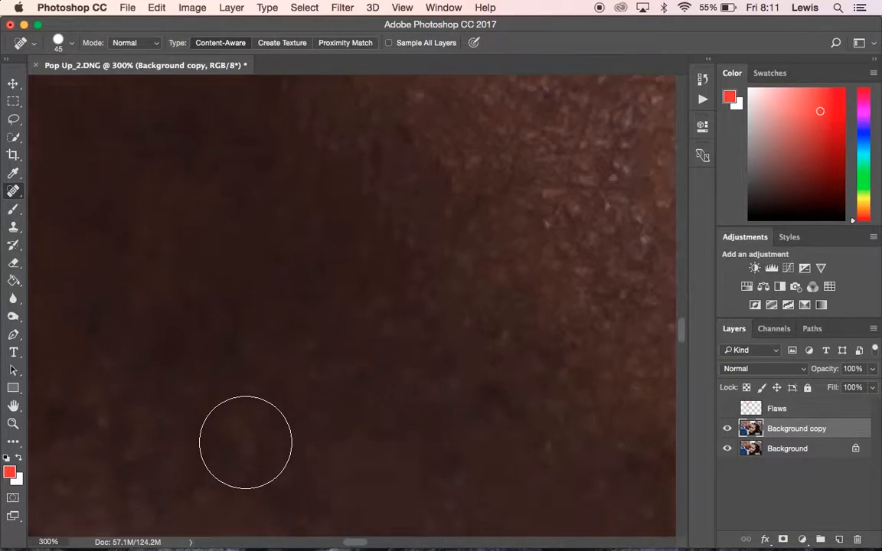
Clone the blurred grey-blue background over the stray hairs below the jawline at 40% opacity, changing the Clone Stamp's sampling to All Layers.
scroll(245, 443, "left", 5)
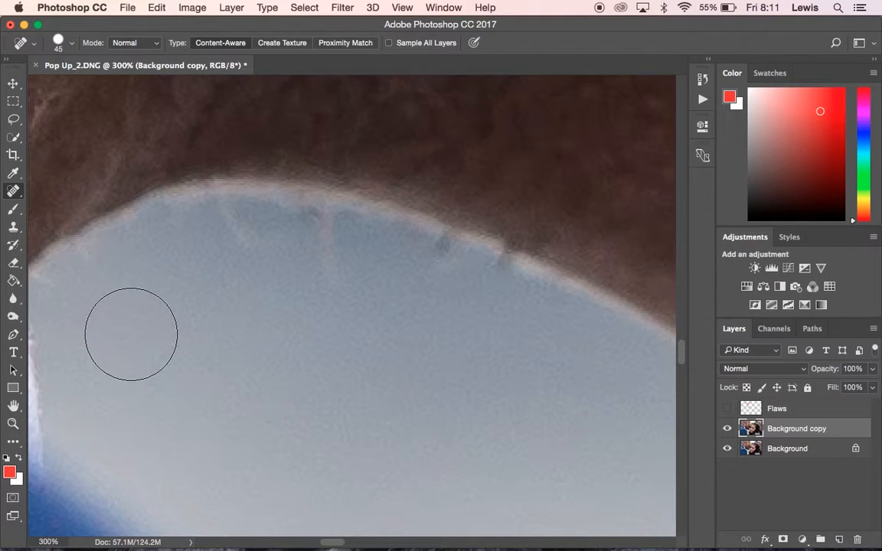
left_click(13, 226)
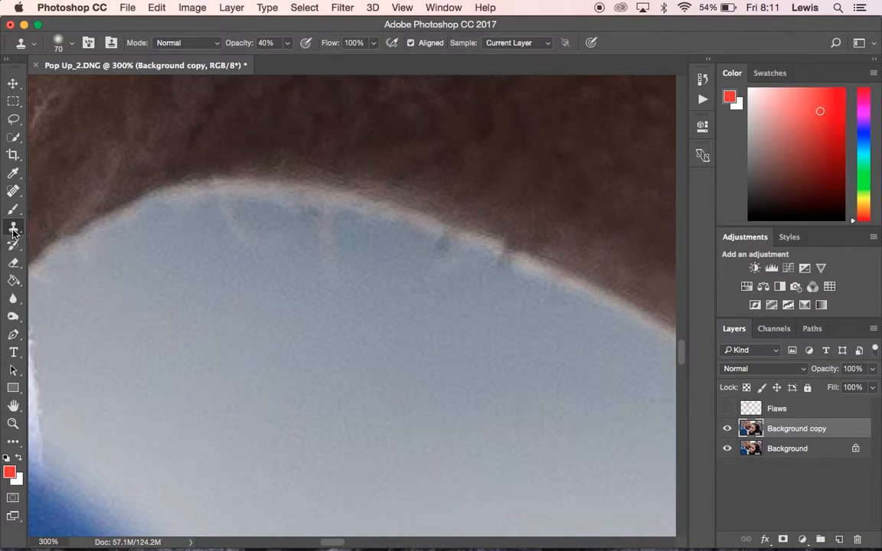
left_click(175, 313, "alt")
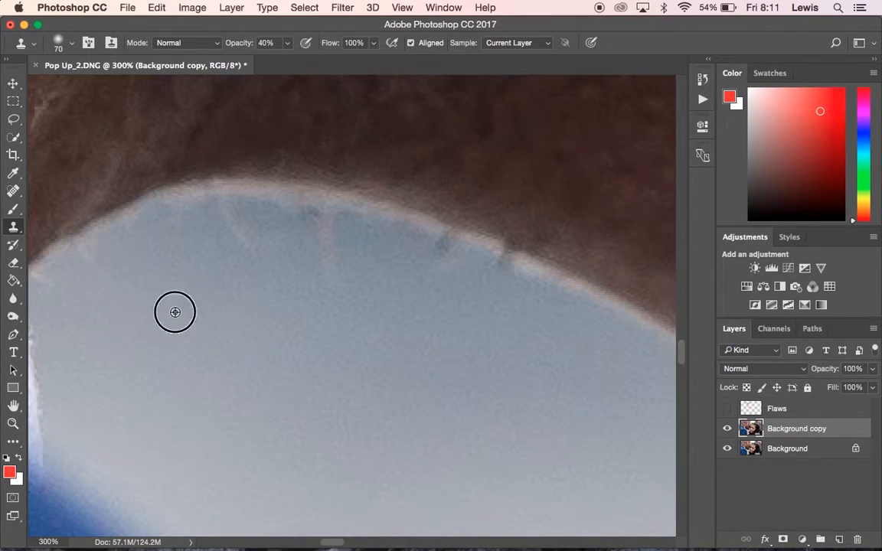
mouse_move(203, 254)
left_mouse_down()
mouse_move(270, 255)
mouse_move(344, 292)
mouse_move(341, 268)
mouse_move(314, 247)
mouse_move(251, 252)
left_mouse_up()
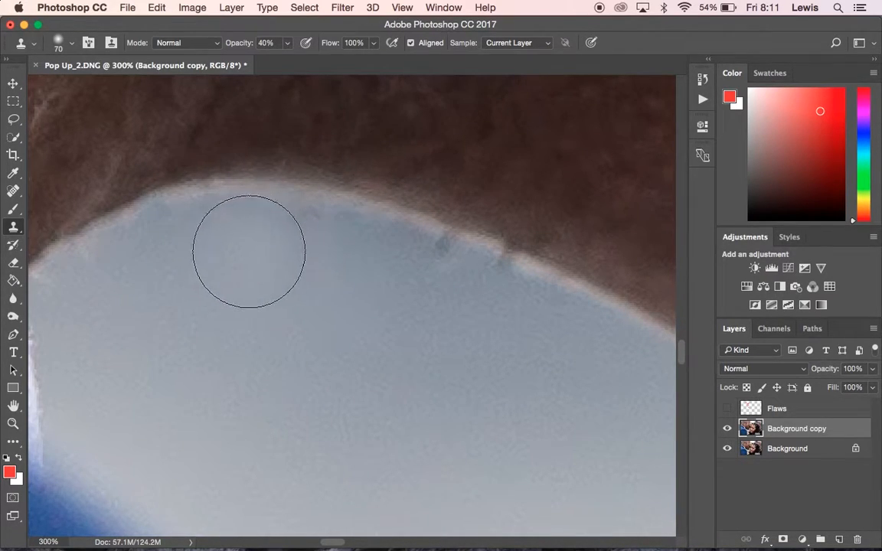
left_click(521, 43)
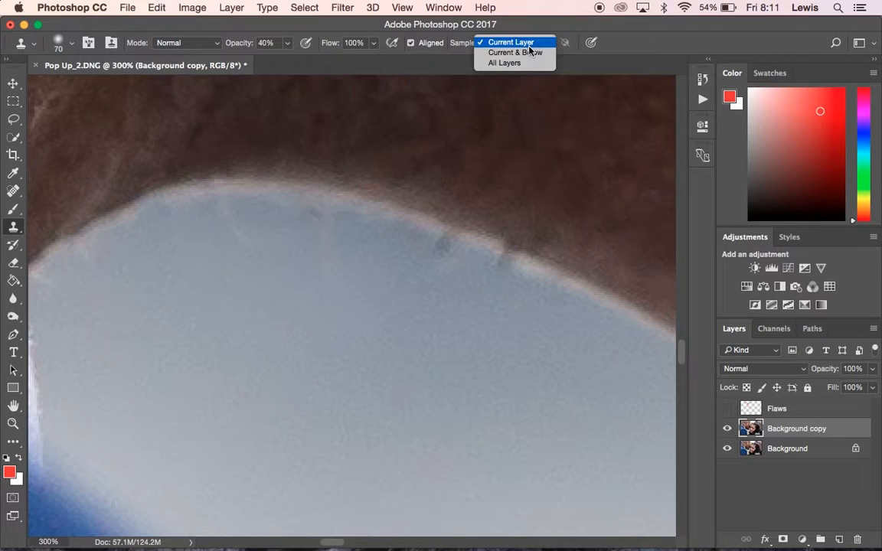
left_click(516, 65)
mouse_move(201, 256)
left_mouse_down()
mouse_move(419, 285)
mouse_move(439, 309)
mouse_move(354, 290)
mouse_move(246, 290)
mouse_move(420, 329)
mouse_move(368, 278)
mouse_move(447, 299)
mouse_move(477, 325)
mouse_move(349, 252)
mouse_move(203, 230)
mouse_move(118, 338)
mouse_move(153, 329)
left_mouse_up()
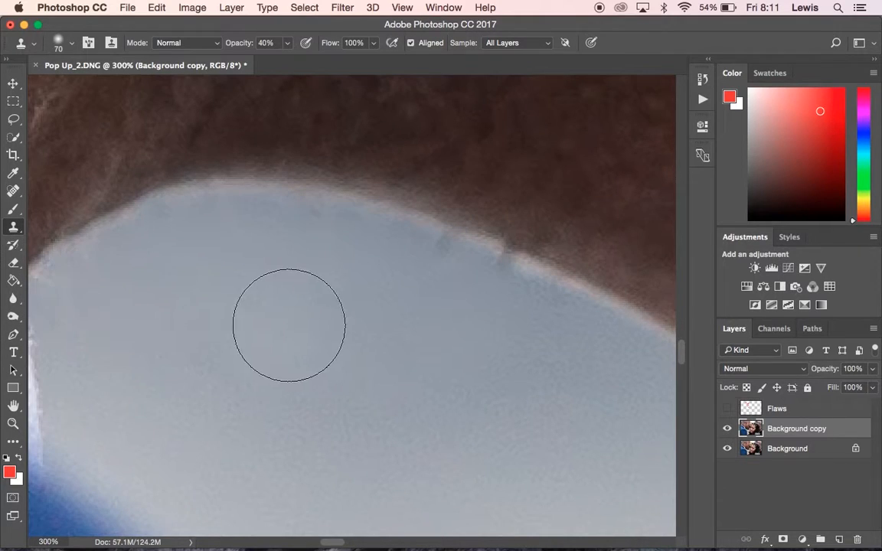
Clone clean background over the marks still left along the jaw edge with a 45 px Clone Stamp at 100% opacity, undoing the last stroke.
left_click(286, 44)
left_click_drag(291, 64, 335, 81)
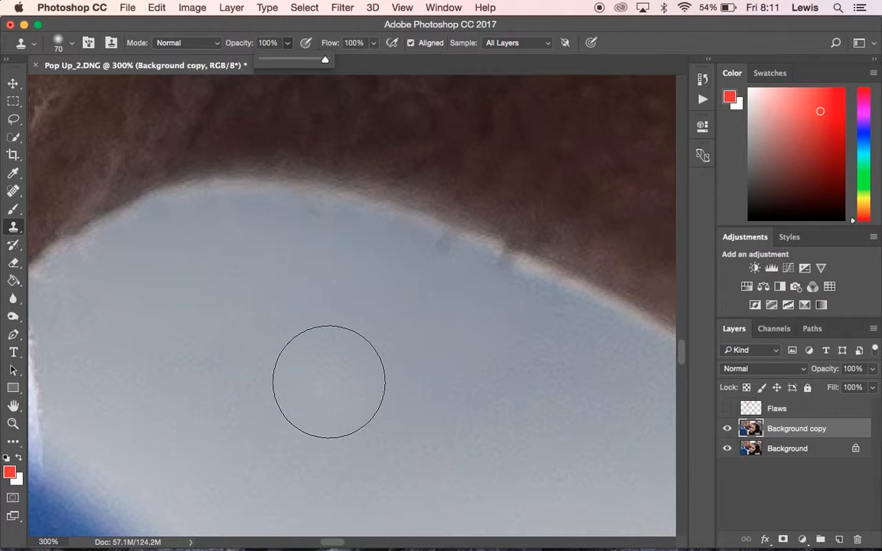
key("bracketleft")
key("bracketleft")
key("bracketleft")
left_click(390, 294, "alt")
mouse_move(502, 312)
left_mouse_down()
mouse_move(511, 313)
mouse_move(422, 273)
mouse_move(299, 252)
left_mouse_up()
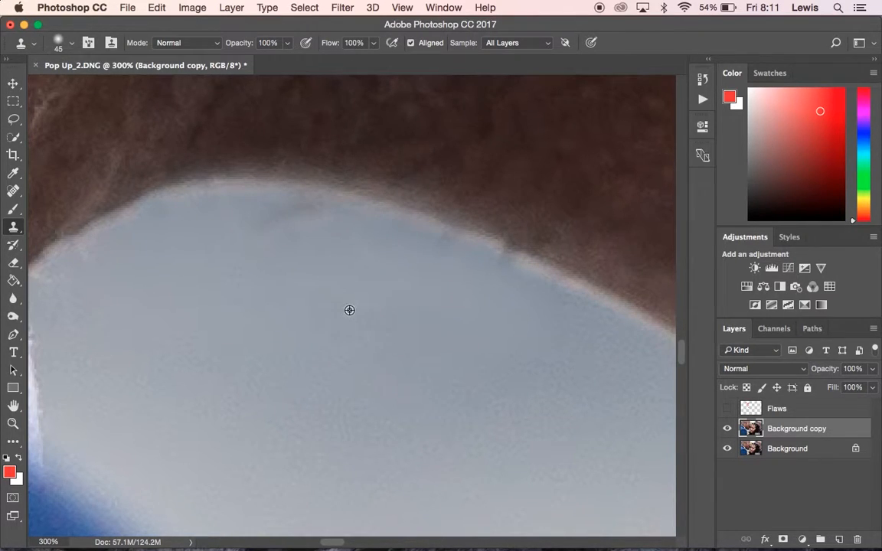
mouse_move(314, 244)
left_mouse_down()
mouse_move(261, 250)
mouse_move(319, 231)
mouse_move(377, 279)
mouse_move(290, 258)
mouse_move(152, 250)
mouse_move(120, 265)
mouse_move(65, 314)
mouse_move(274, 399)
left_mouse_up()
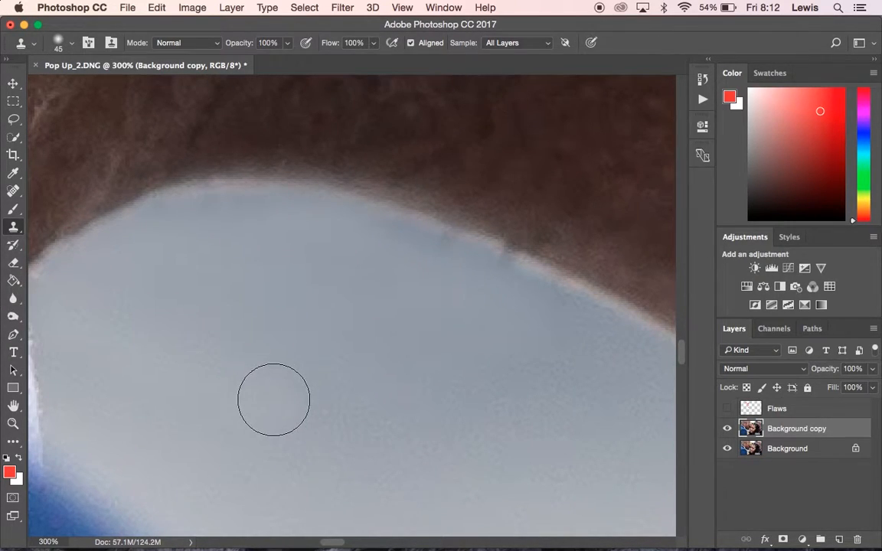
left_click_drag(216, 488, 334, 496)
key("super+z")
Compare the whole portrait before and after retouching by repeatedly hiding and showing the Background copy layer at 16.67% zoom.
key("super+minus")
key("super+minus")
key("super+minus")
key("super+minus")
key("super+minus")
key("super+minus")
key("super+minus")
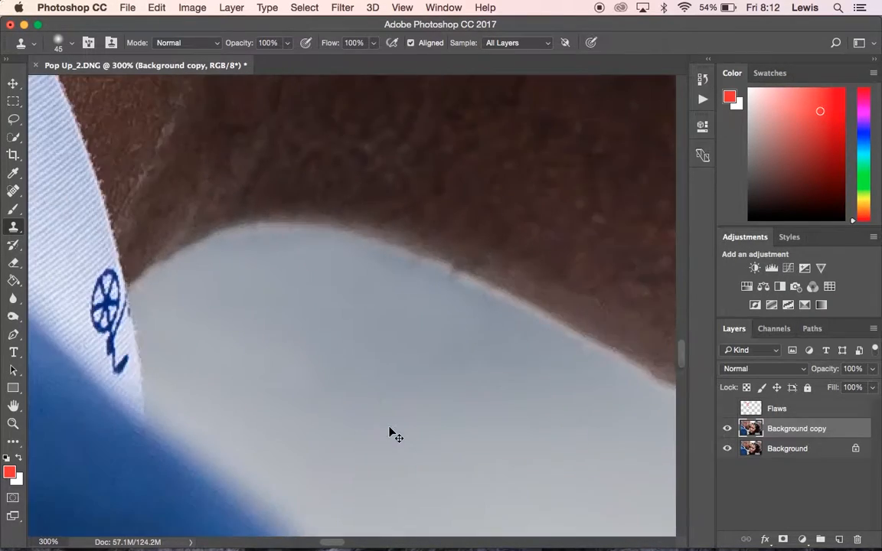
key("super+minus")
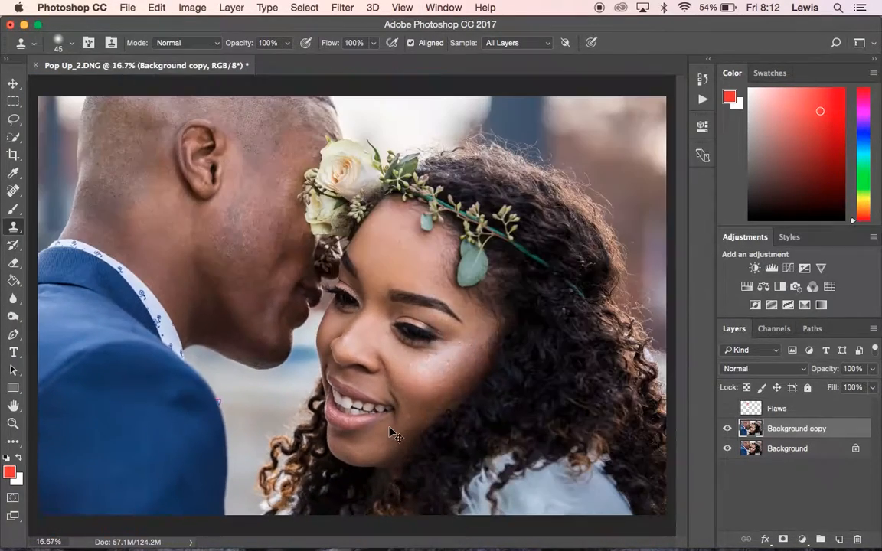
left_click(728, 429)
left_click(728, 429)
left_click(728, 429)
left_click(728, 429)
left_click(728, 429)
left_click(728, 429)
left_click(728, 429)
left_click(728, 429)
left_click(728, 429)
left_click(728, 429)
left_click(728, 429)
left_click(728, 429)
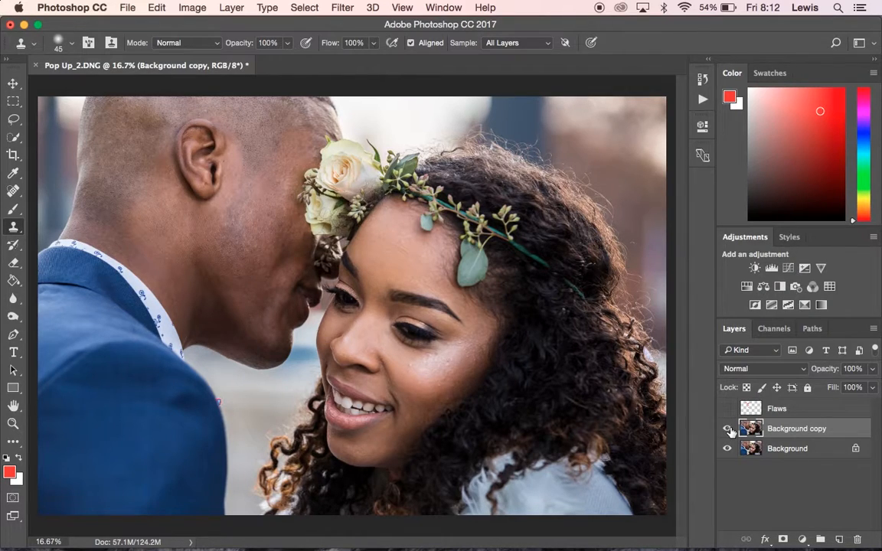